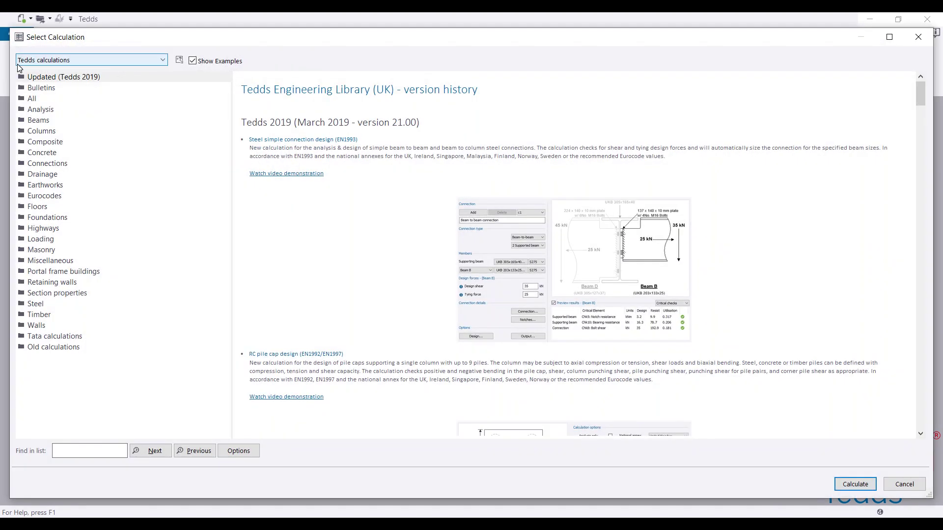
Start a new Strip footing analysis & design (BS8110) calculation from the Foundations list
click(49, 218)
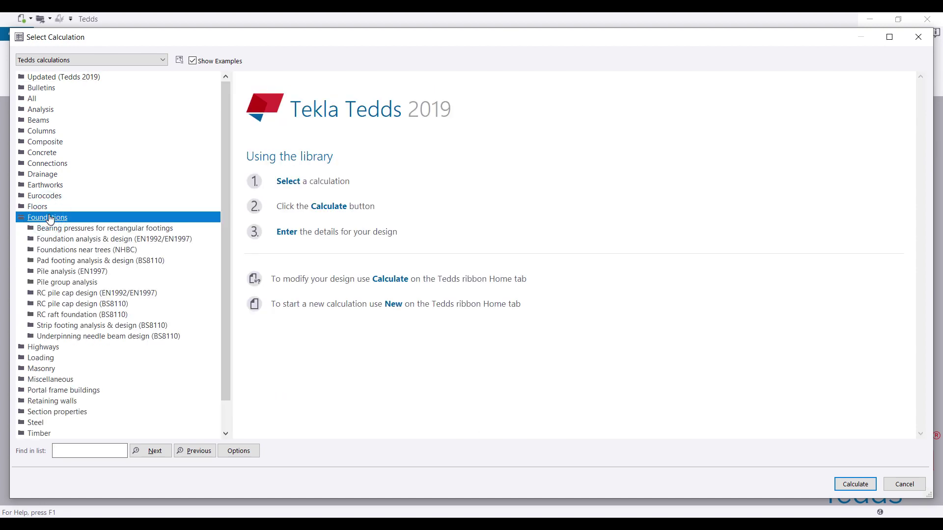
click(58, 327)
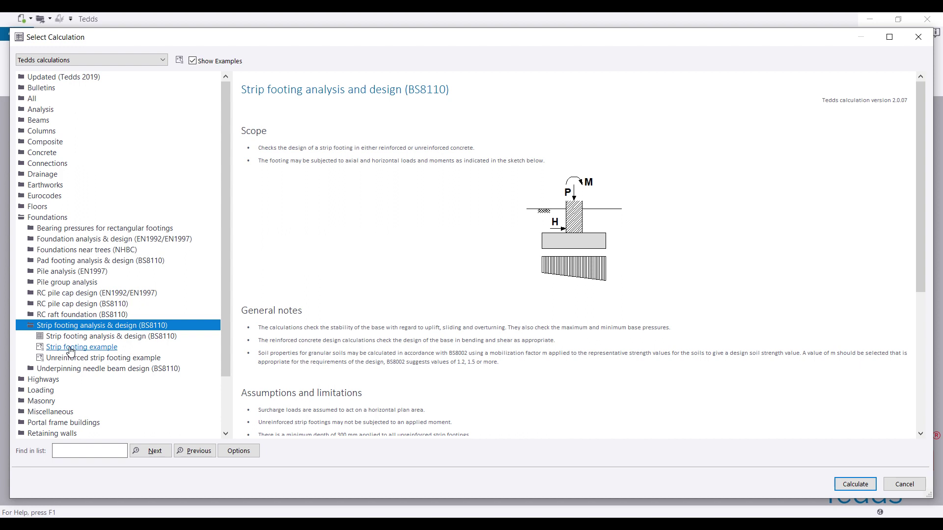
click(70, 337)
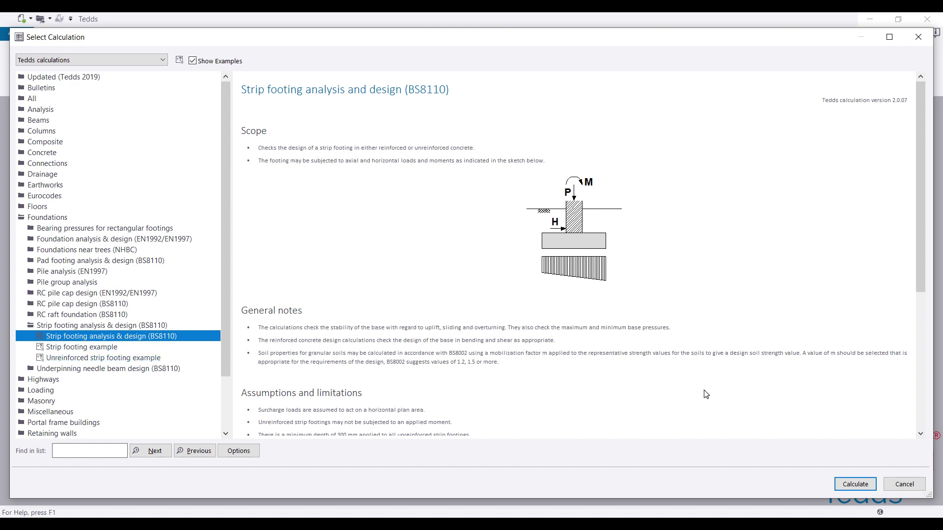
click(872, 484)
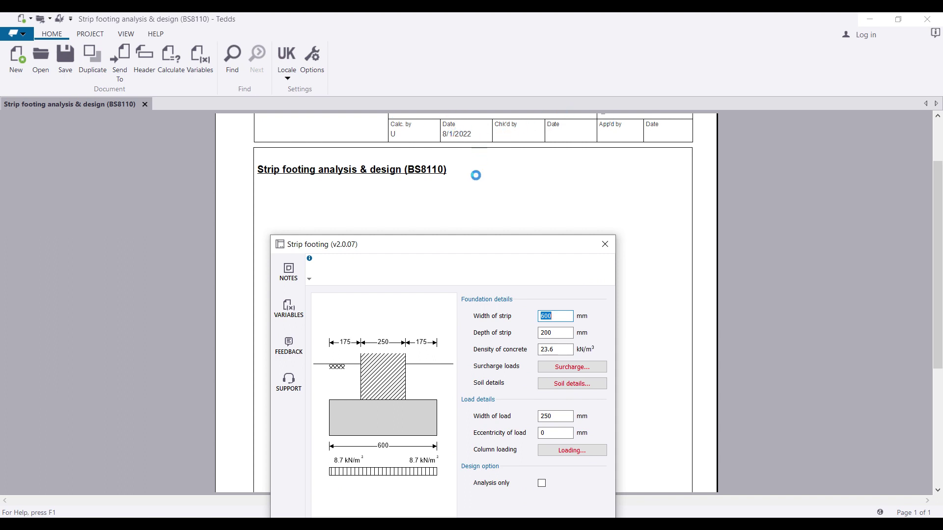
Set strip width 900 mm, depth 150 mm and concrete density 25 kN/m³, then open Surcharge
drag(469, 229, 495, 101)
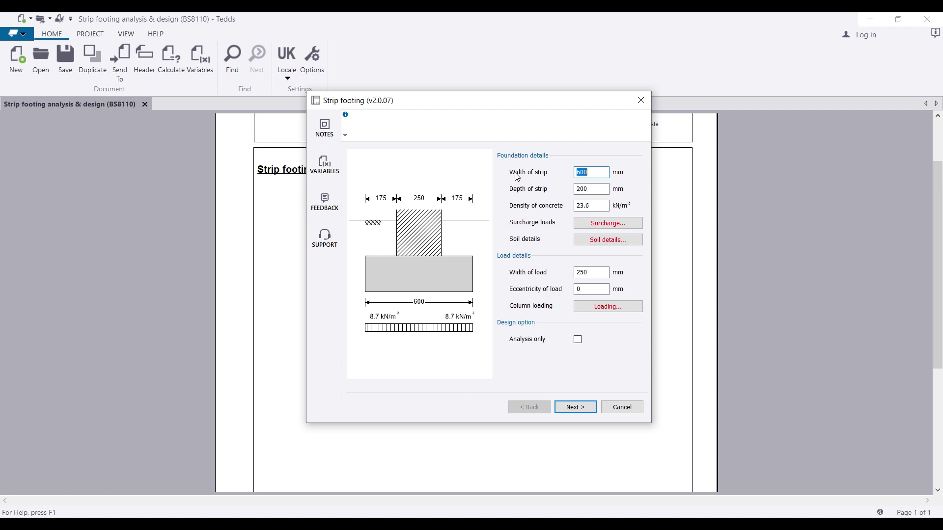
double_click(600, 174)
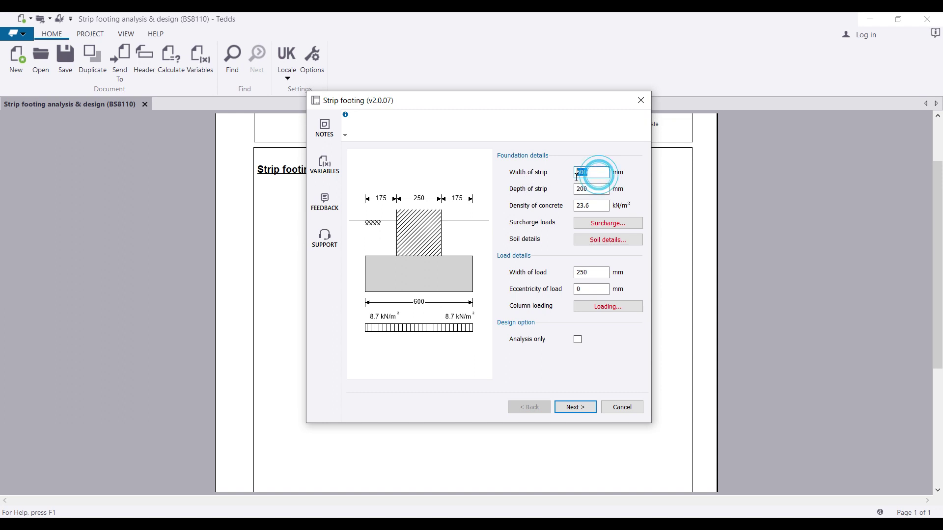
text(900)
double_click(585, 189)
text(150)
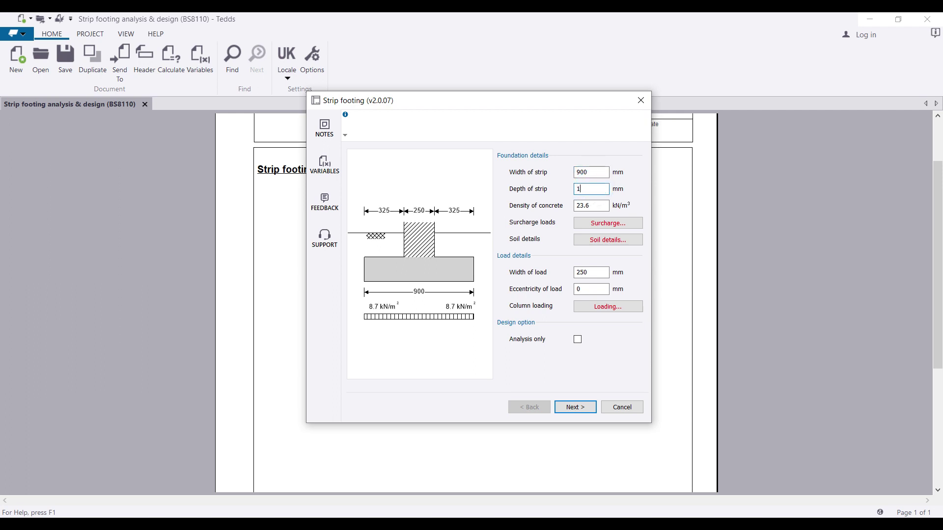
double_click(577, 206)
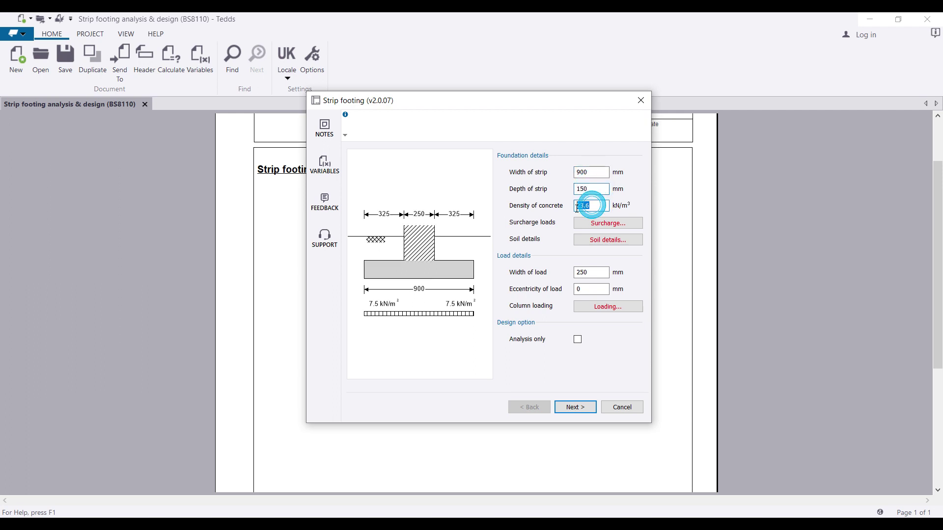
text(25)
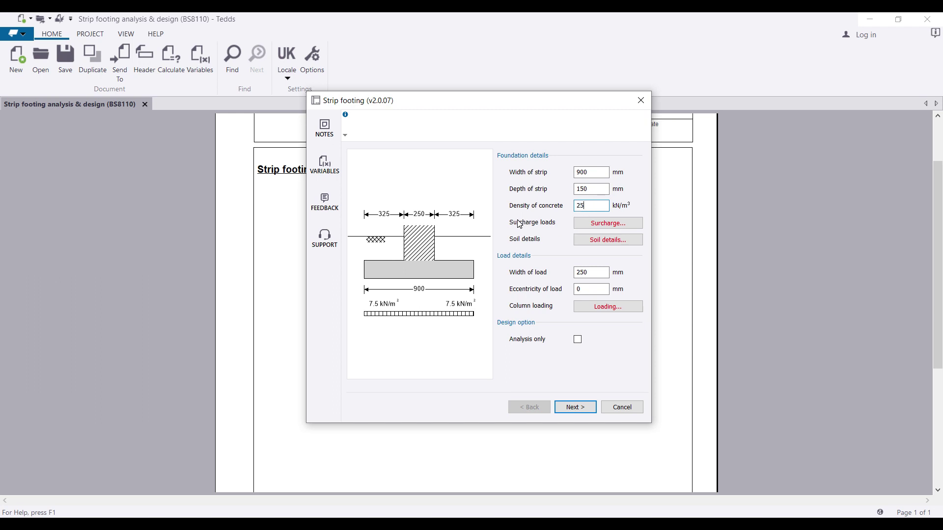
click(587, 228)
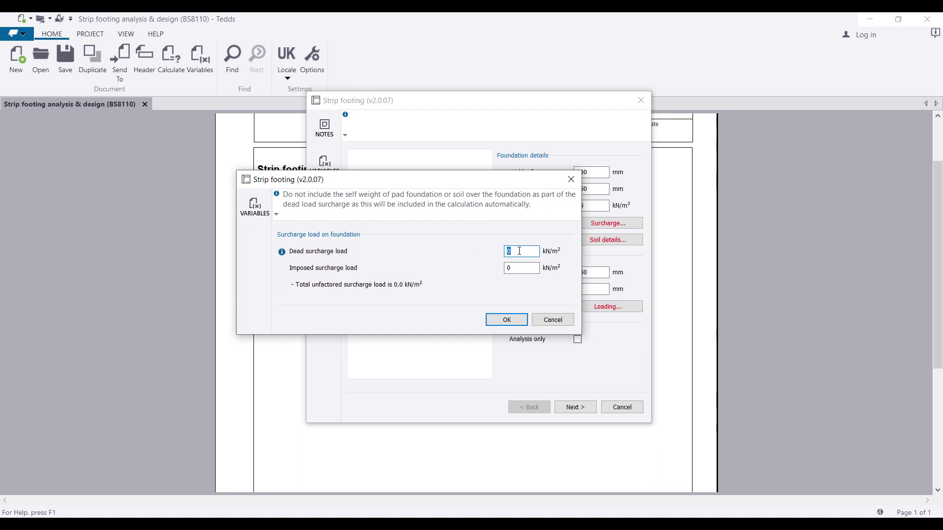
Enter 1 kN/m² dead and 0.5 kN/m² imposed surcharge loads and accept them
text(2)
click(516, 272)
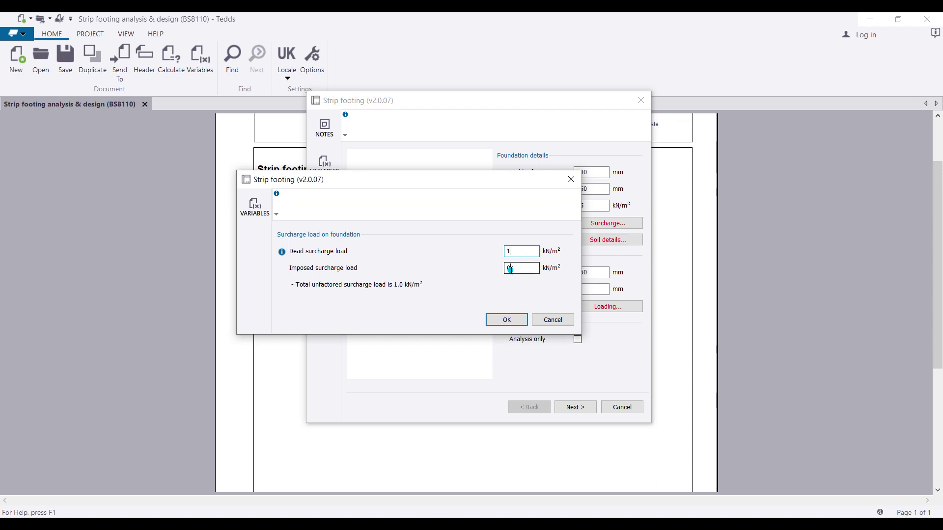
text(.5)
click(496, 318)
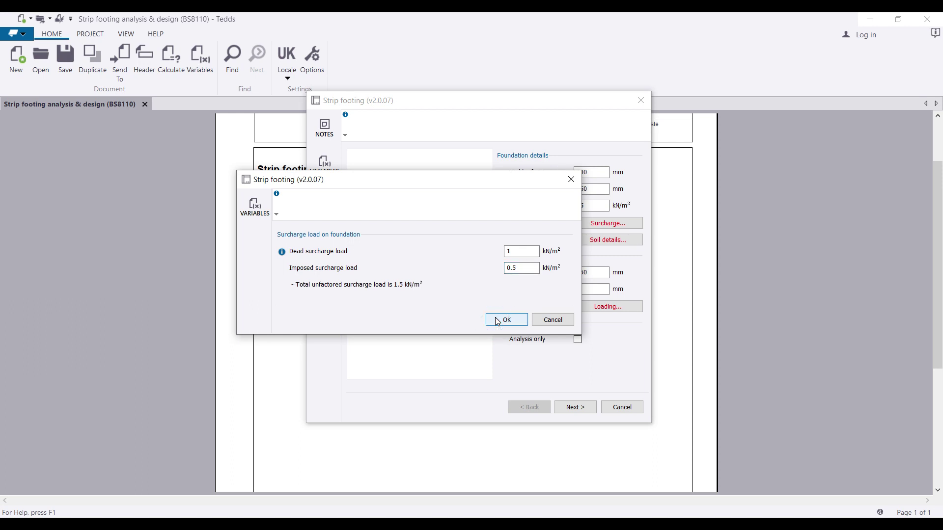
click(514, 323)
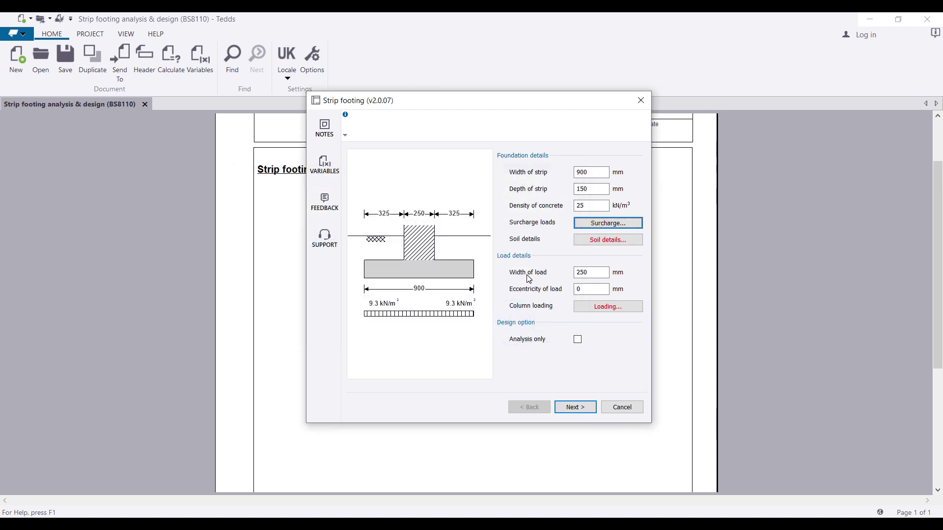
Keep granular material beneath the foundation and set its allowable bearing pressure to 150 kN/m²
click(612, 240)
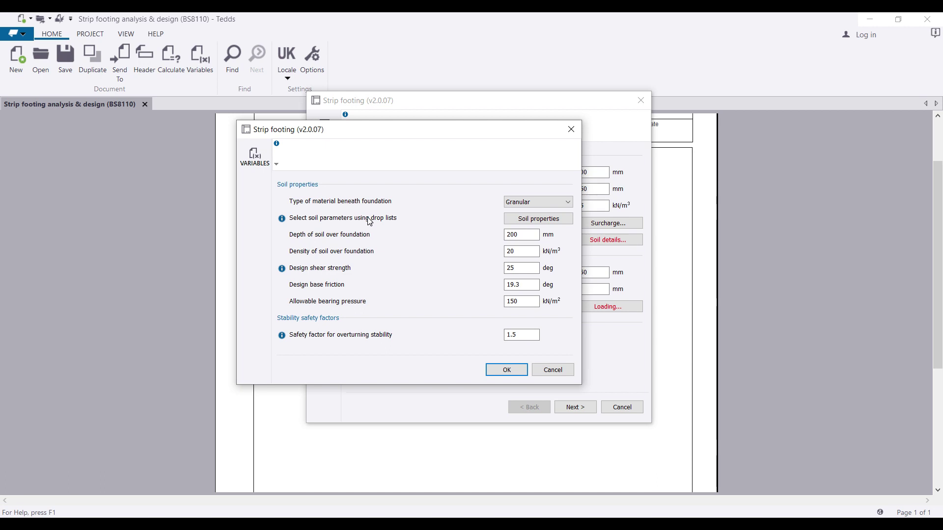
click(533, 202)
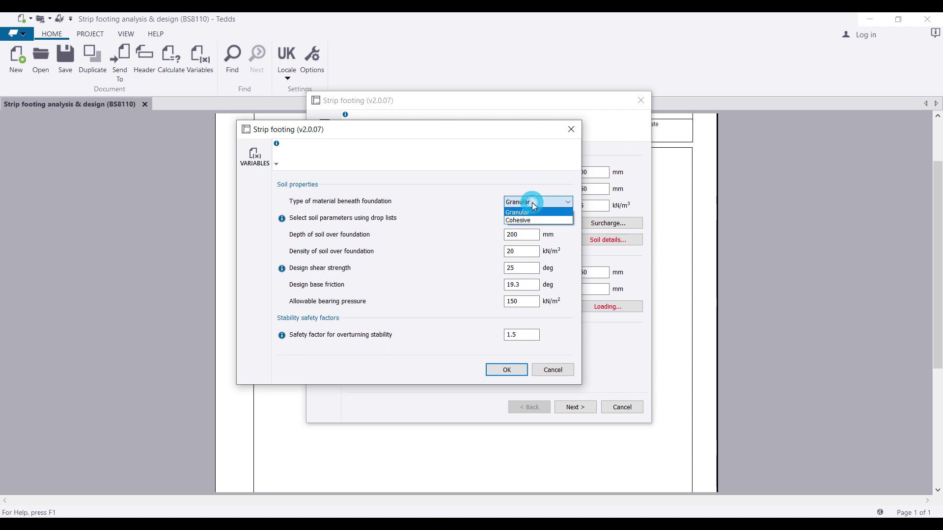
click(519, 214)
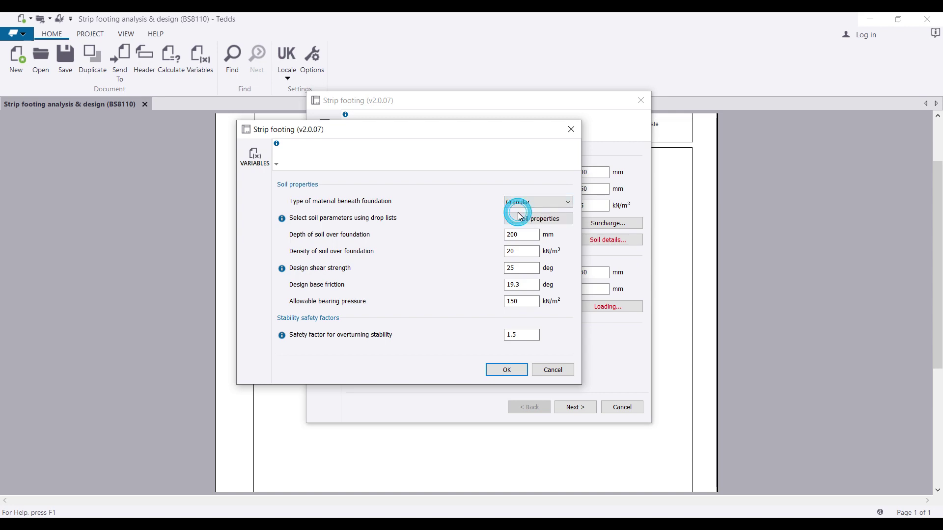
click(521, 219)
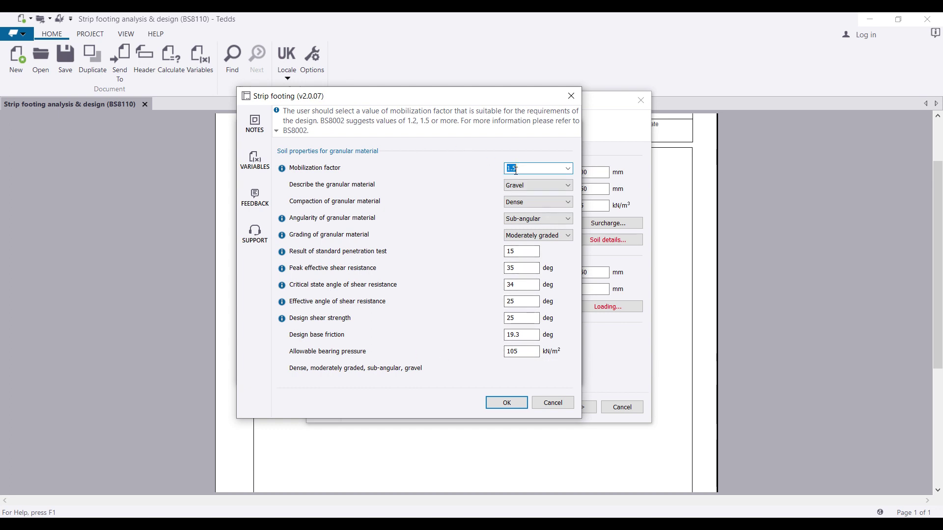
click(521, 352)
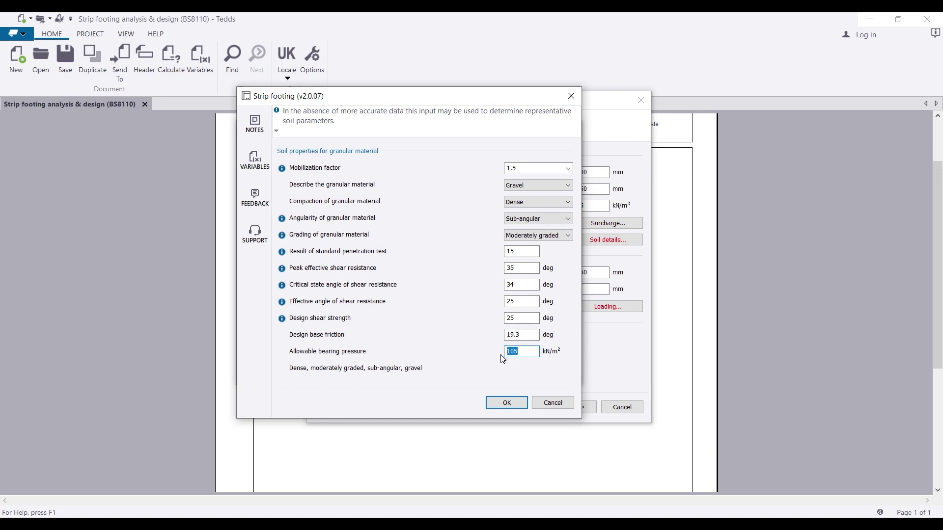
text(150)
click(511, 397)
click(509, 404)
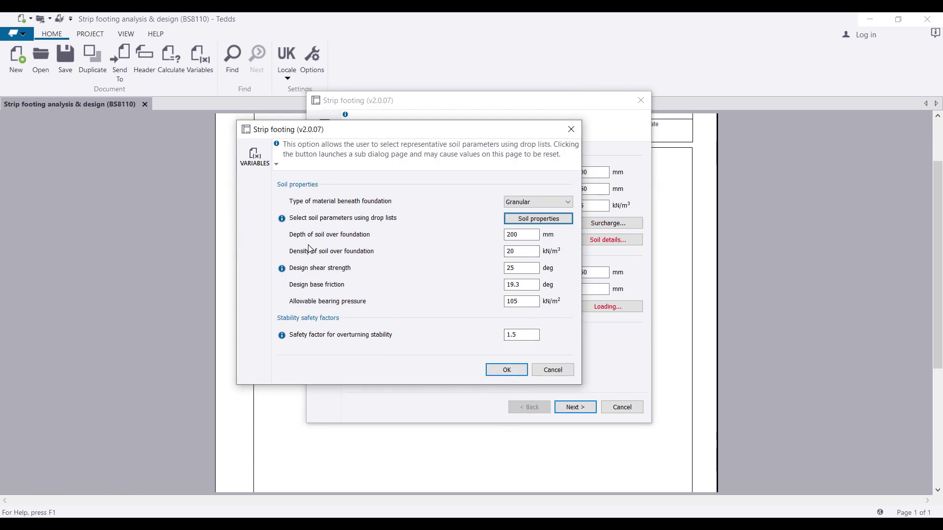
Set 500 mm of soil over the foundation with 18 kN/m³ density
click(511, 234)
key(BackSpace)
text(5)
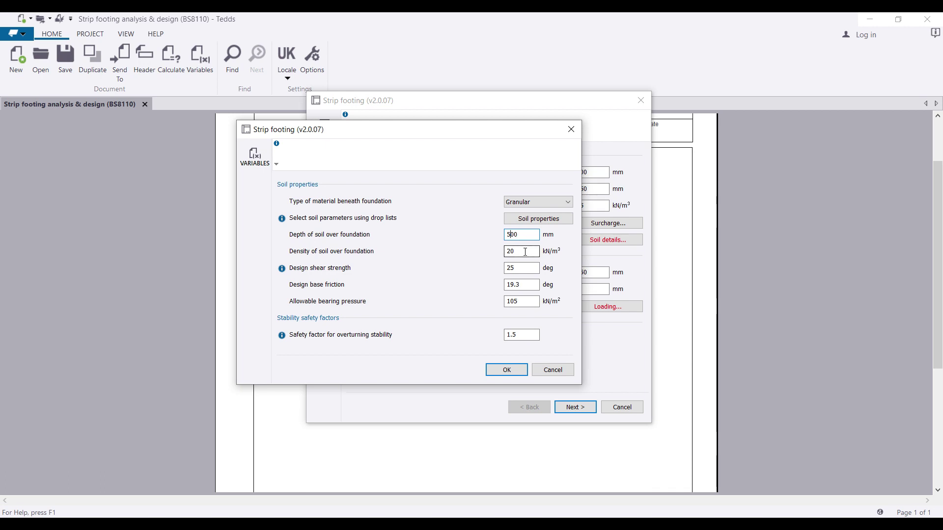
double_click(525, 252)
text(18)
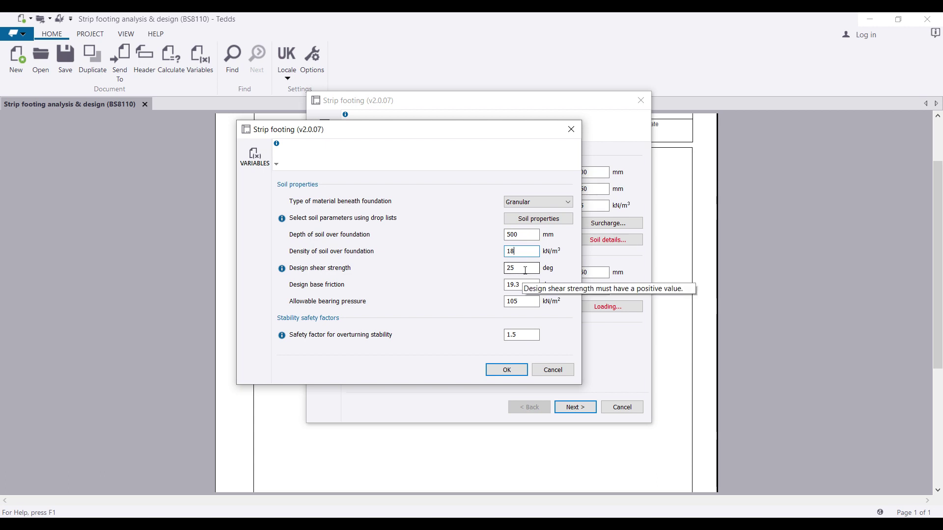
Adjust design shear strength and base friction, set 150 kN/m² bearing pressure, and accept
double_click(505, 270)
text(3)
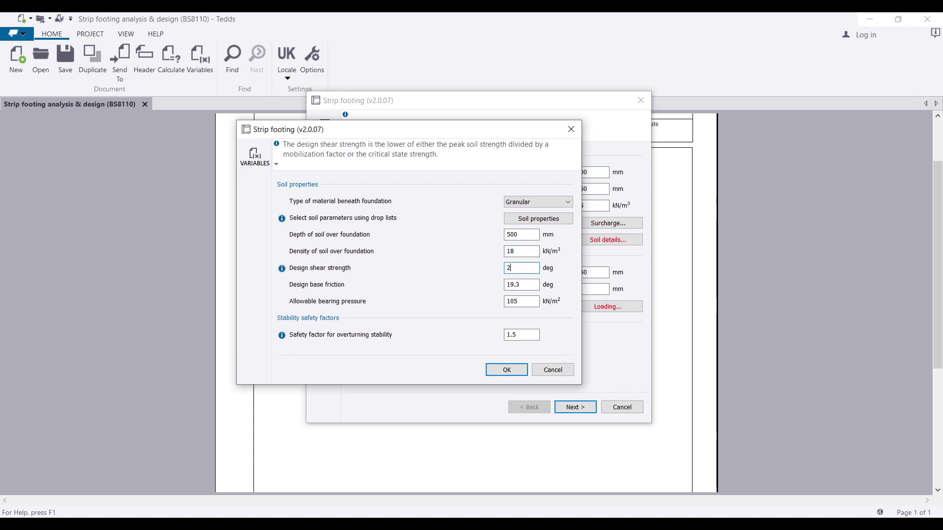
double_click(505, 285)
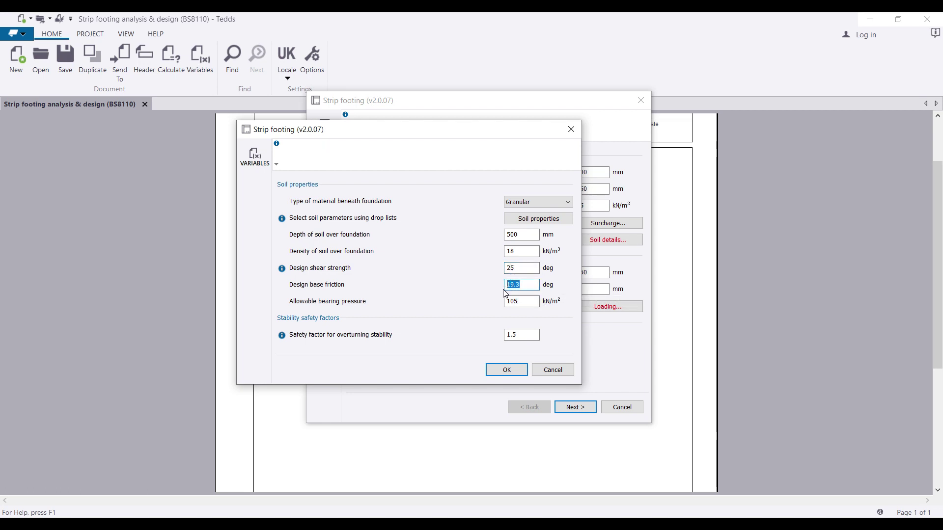
text(30)
double_click(506, 302)
text(15)
click(505, 372)
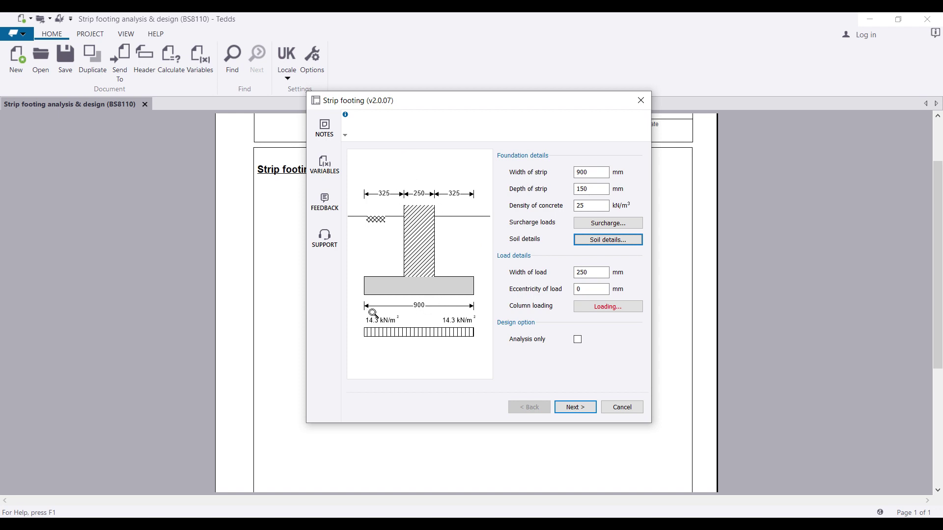
Set a 225 mm load width with 20 mm eccentricity and open the column loading entry
click(582, 273)
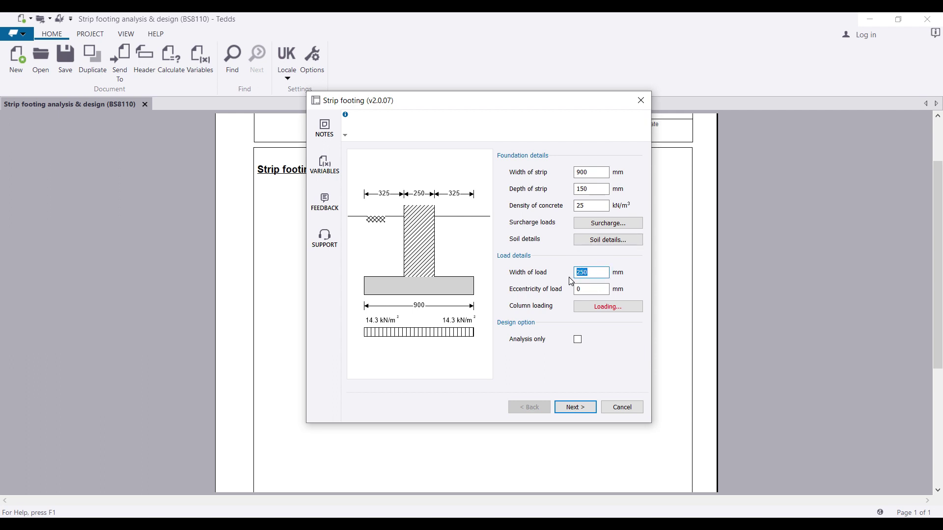
text(22)
click(586, 289)
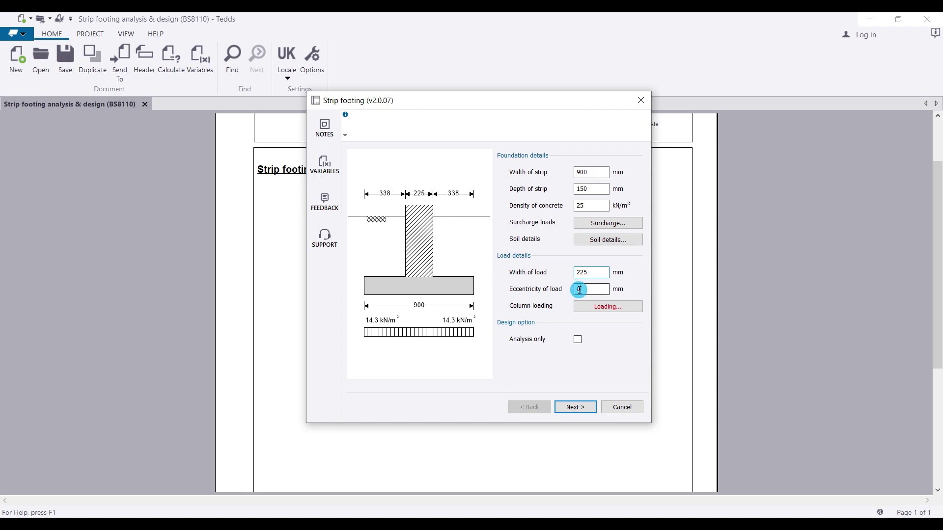
double_click(585, 290)
text(20)
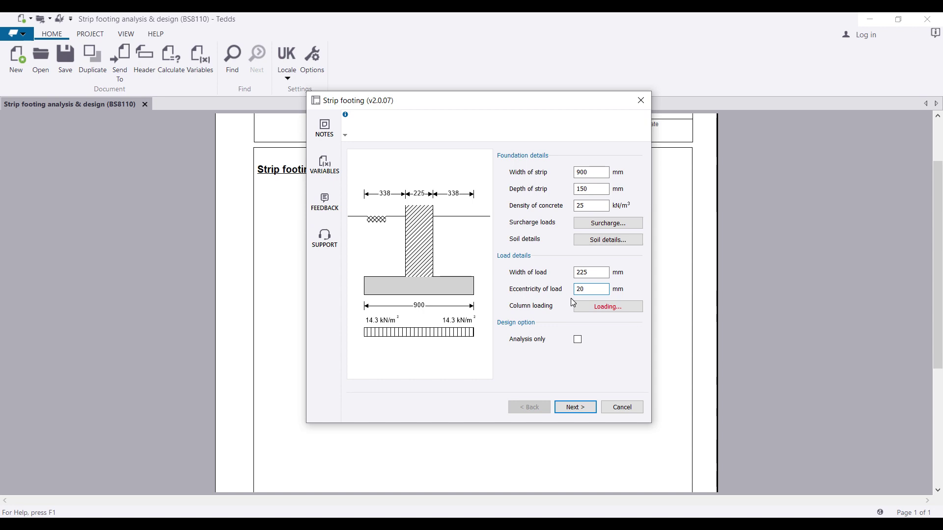
click(602, 308)
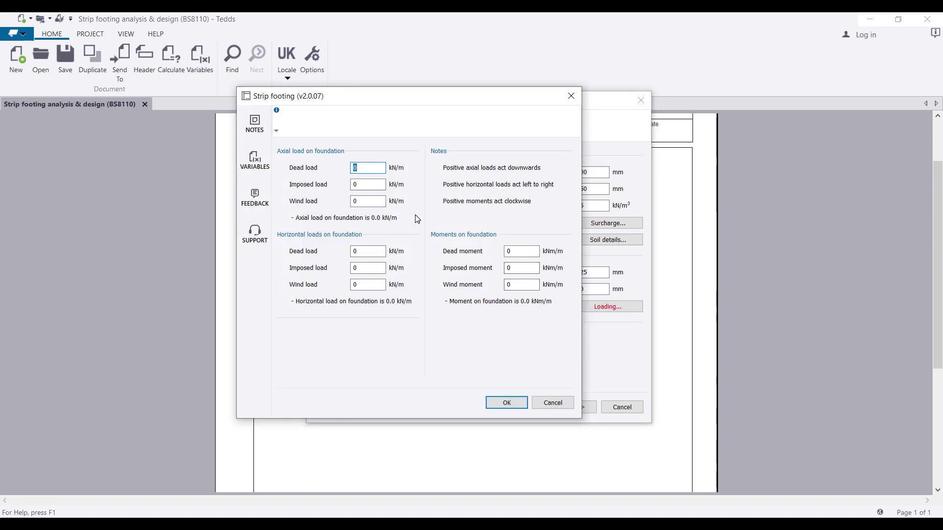
Enter 30 kN/m dead and 15 kN/m imposed axial column loads
click(367, 170)
click(363, 250)
click(361, 167)
text(3)
click(365, 185)
text(15)
click(362, 199)
click(362, 185)
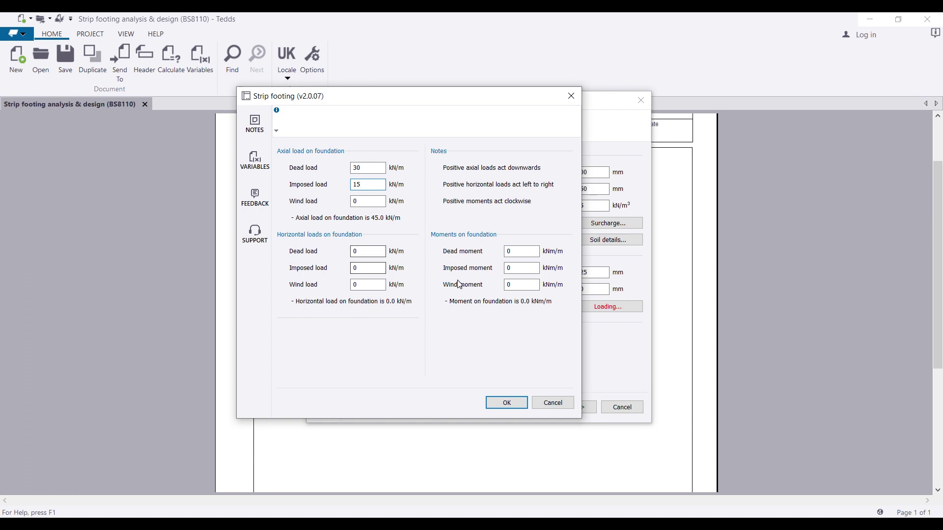
Add 2 kNm/m dead and 1.5 kNm/m imposed moments and confirm the loading
click(511, 251)
text(2)
click(507, 270)
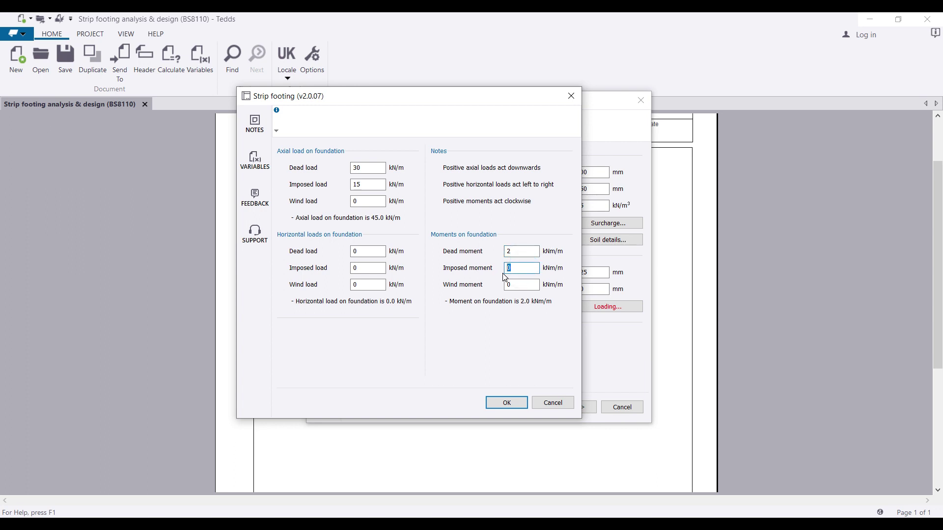
text(1.5)
click(504, 404)
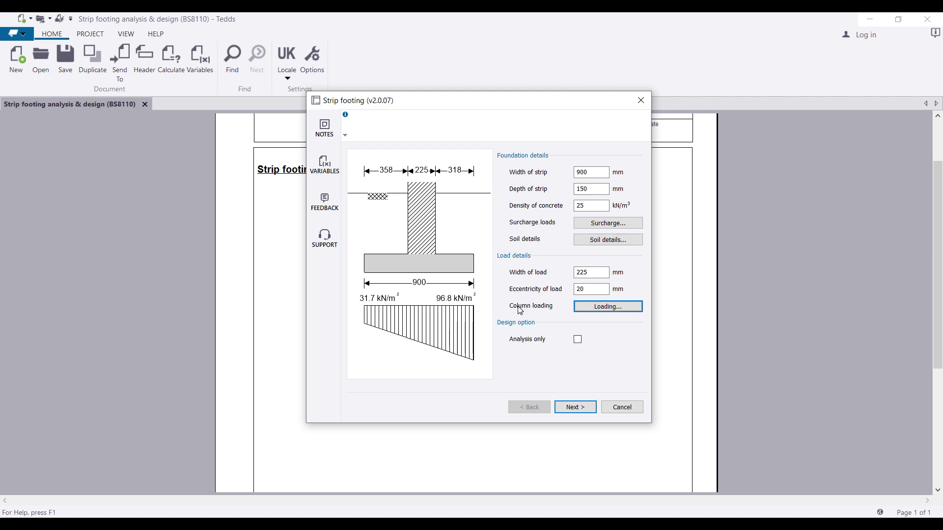
Run the footing as analysis only and review the overturning and bearing pressure PASS results
click(577, 342)
click(575, 408)
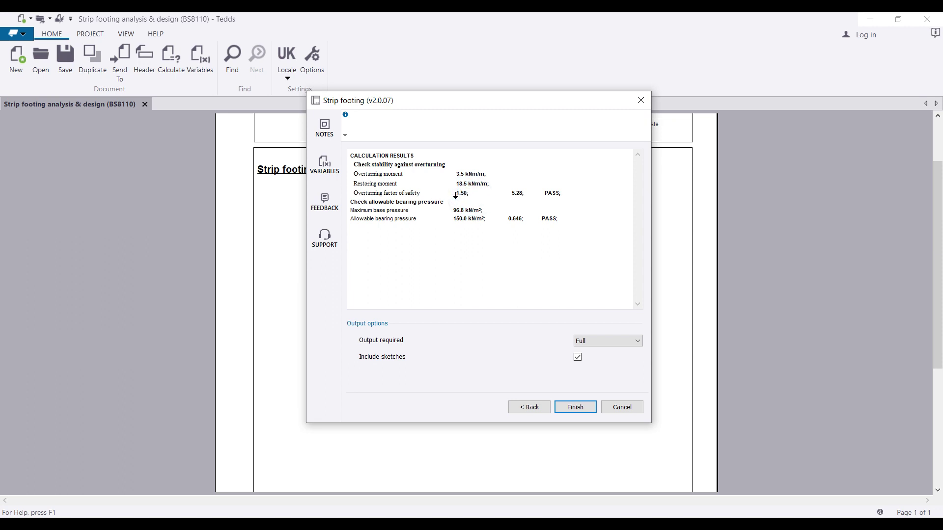
drag(554, 193, 542, 195)
triple_click(451, 212)
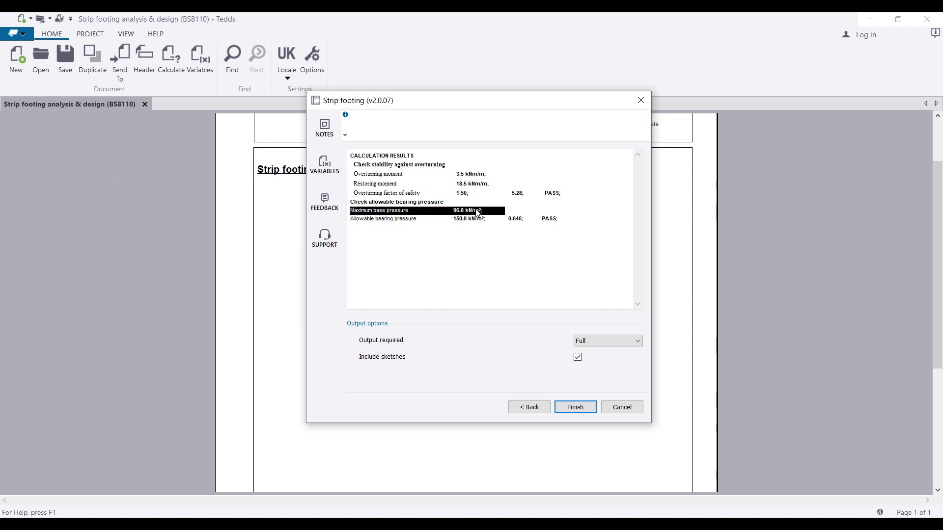
drag(478, 213, 390, 224)
click(387, 221)
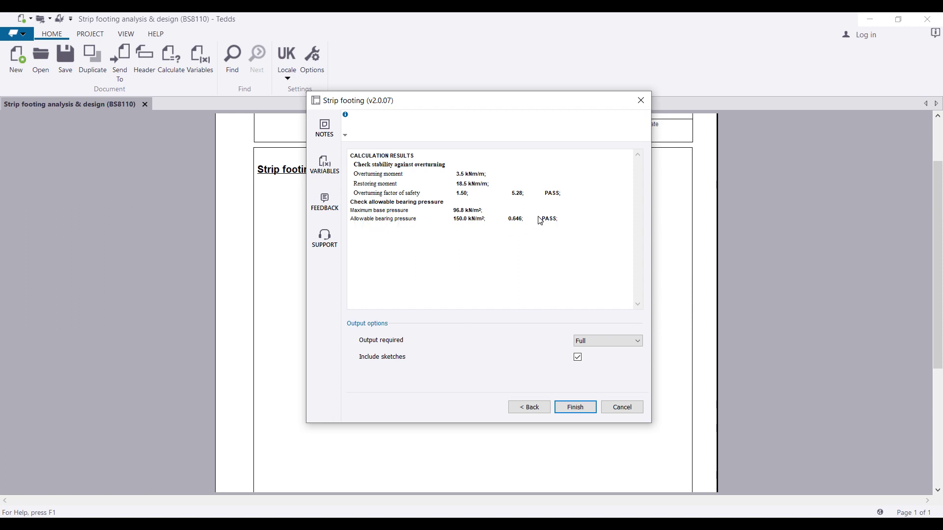
Keep Full output with sketches included and insert the calculation into the document
click(592, 341)
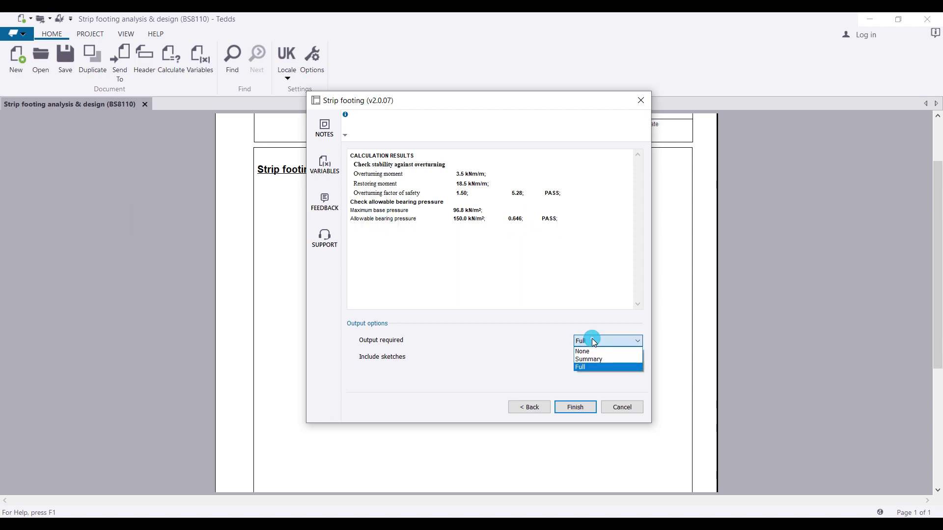
click(590, 368)
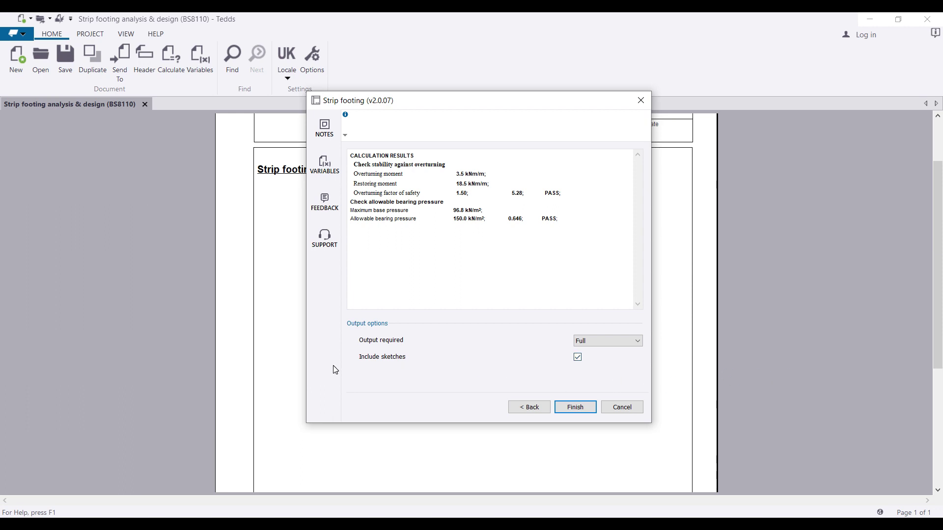
click(579, 358)
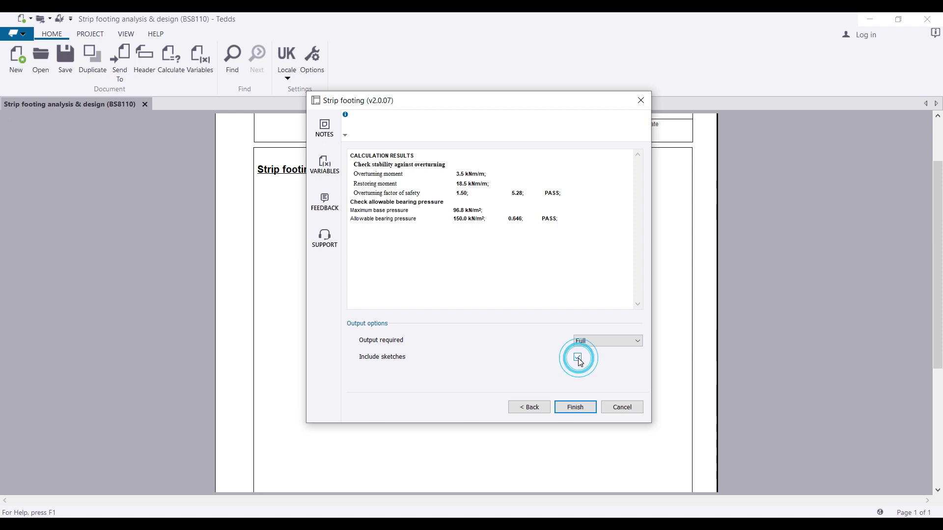
click(575, 408)
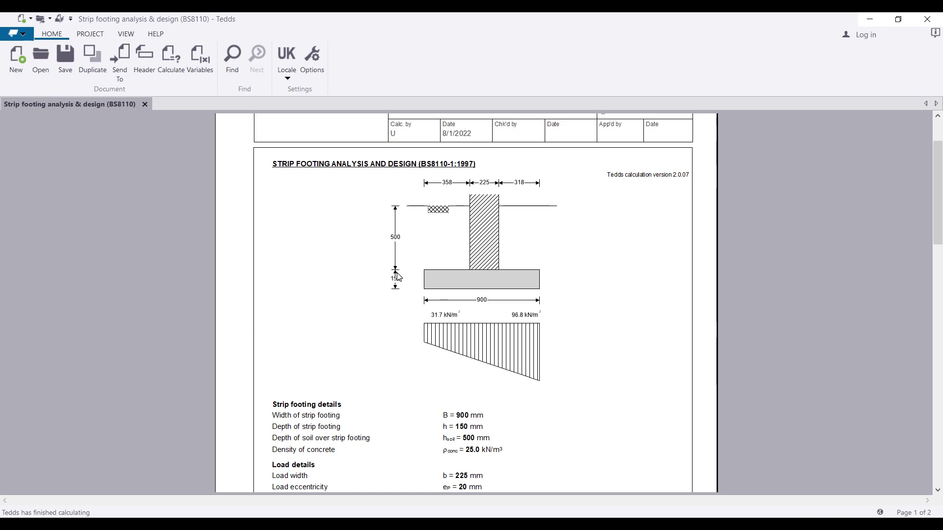
scroll(379, 229, up, 10)
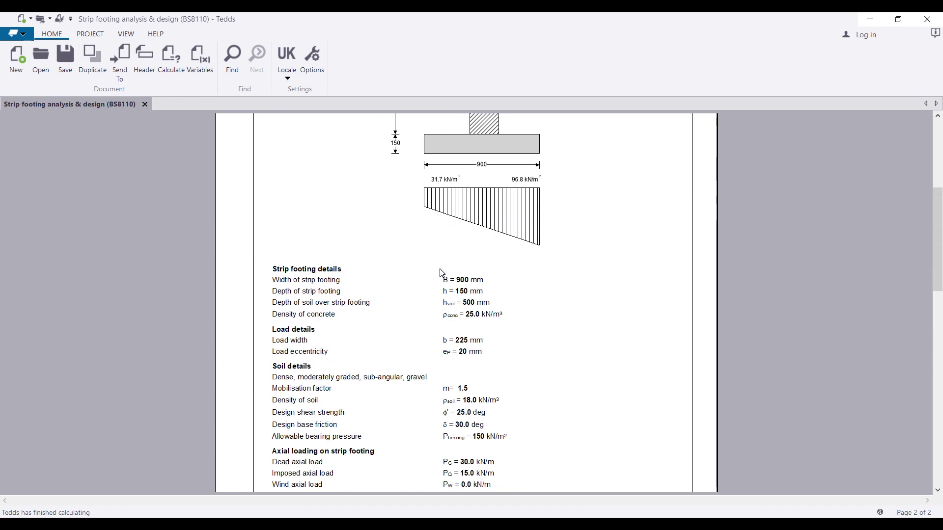
scroll(938, 157, down, 5)
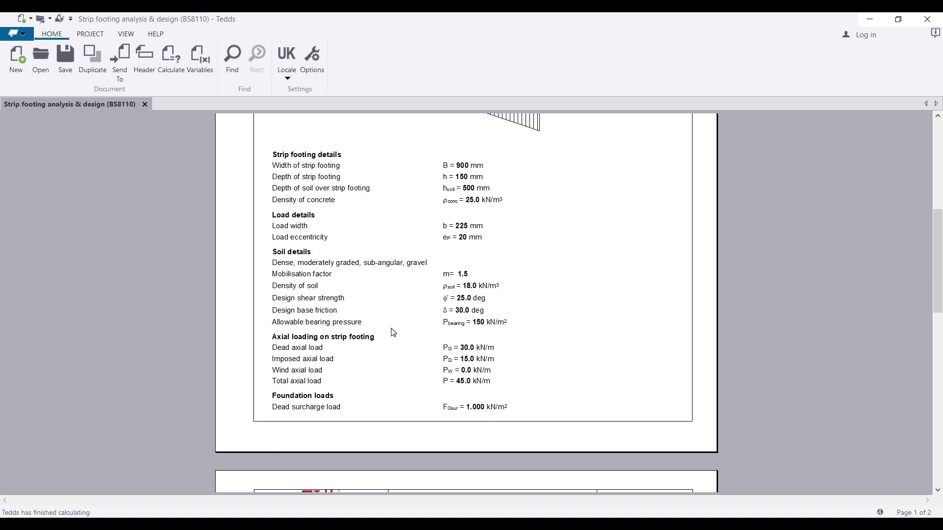
drag(936, 240, 923, 347)
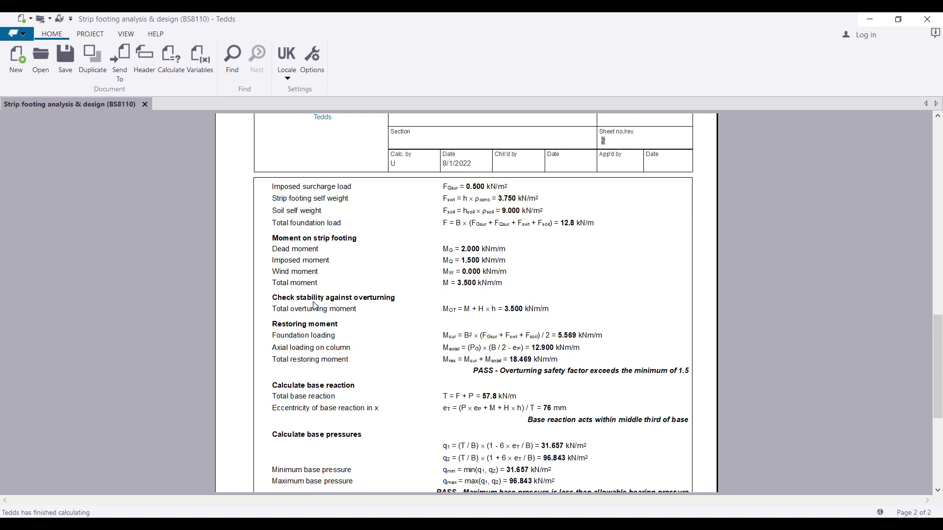
drag(471, 374, 652, 368)
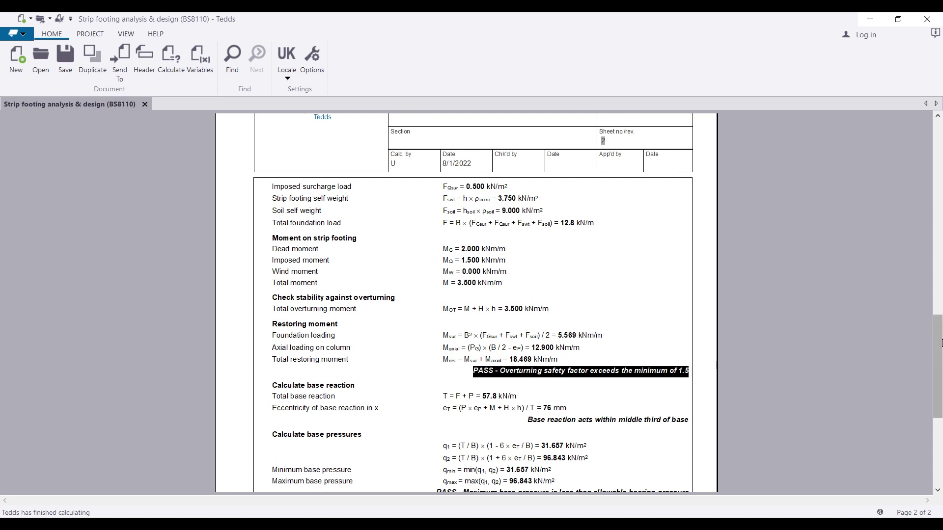
scroll(878, 344, down, 5)
drag(526, 294, 690, 294)
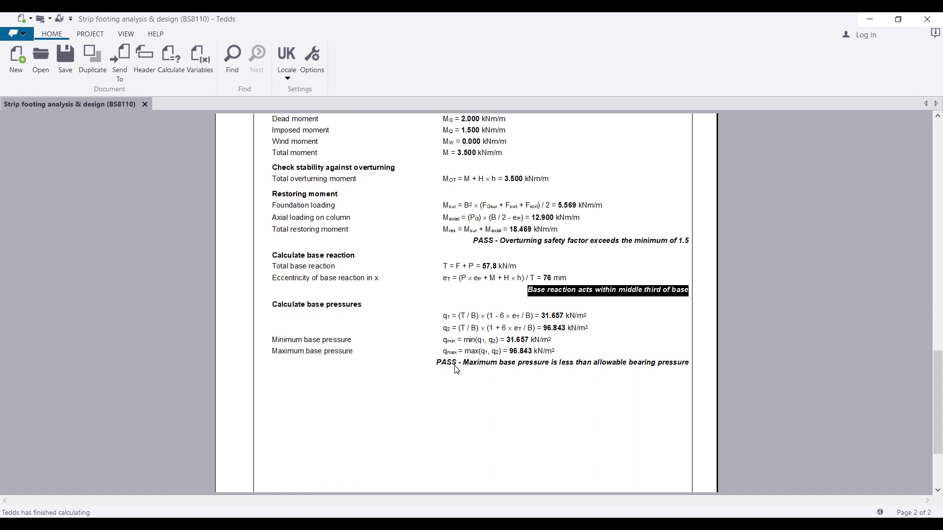
drag(437, 366, 688, 366)
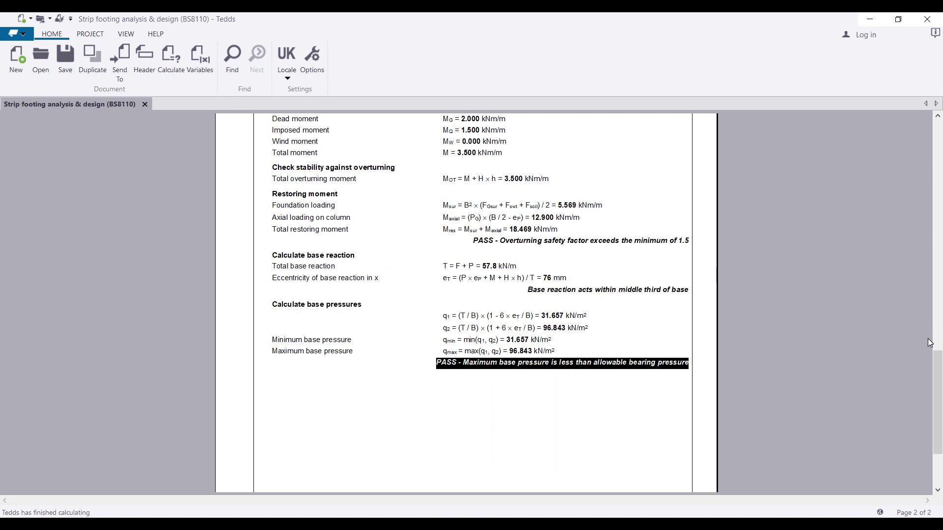
drag(941, 383, 940, 146)
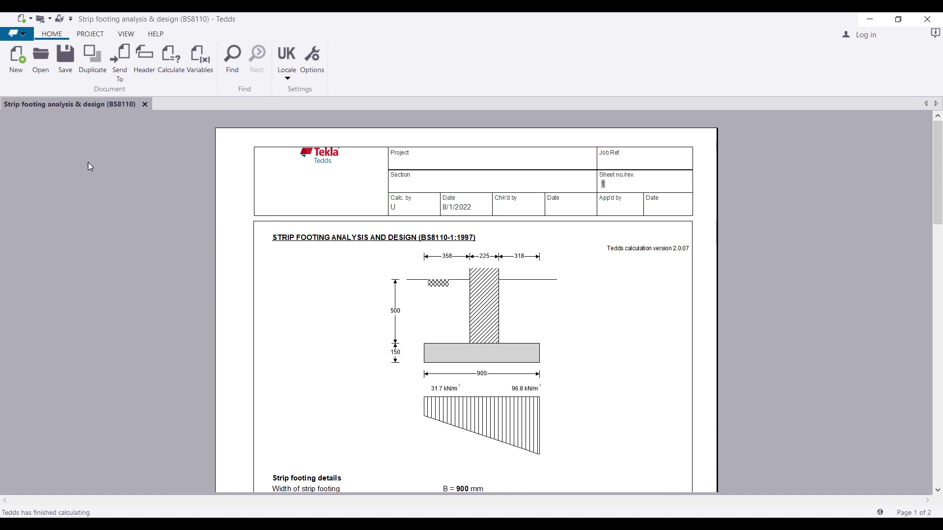
Save as 'Strip footing analysis & design (BS8110).ted' and close the New and Open dialogs
click(65, 71)
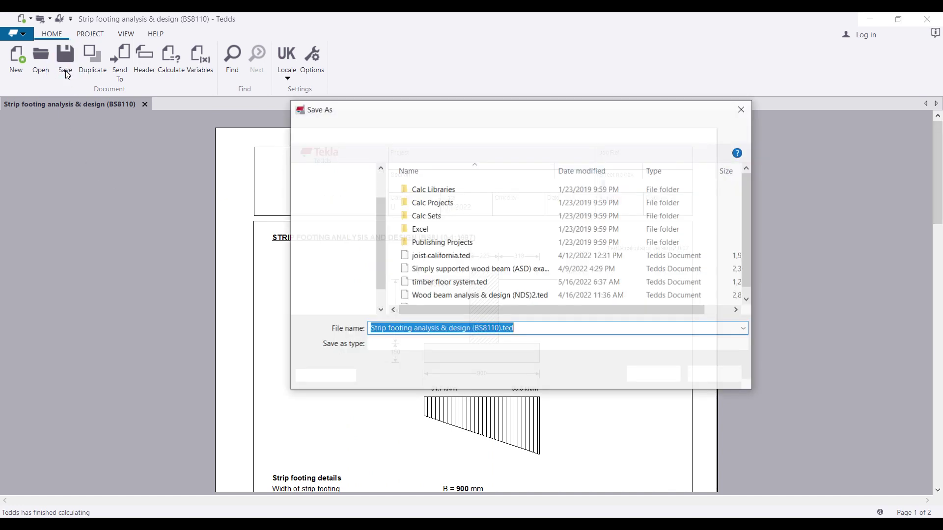
click(641, 373)
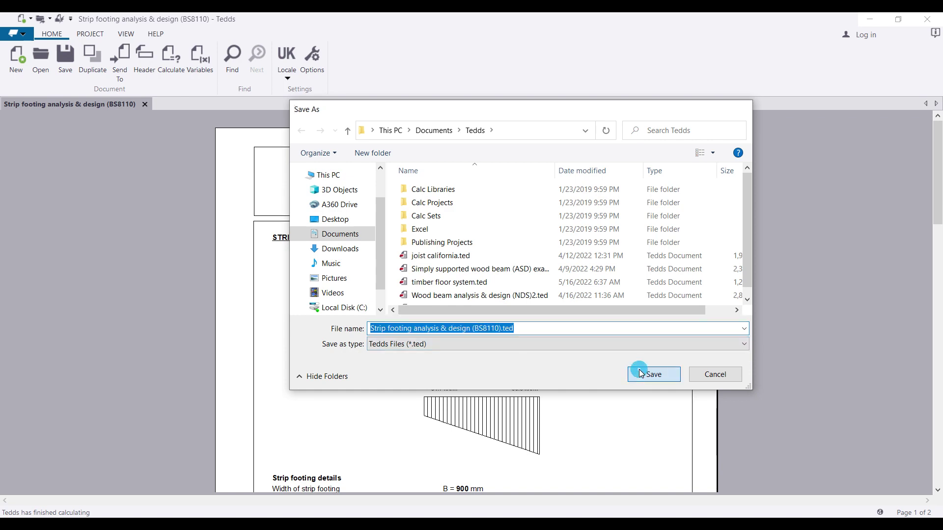
click(16, 58)
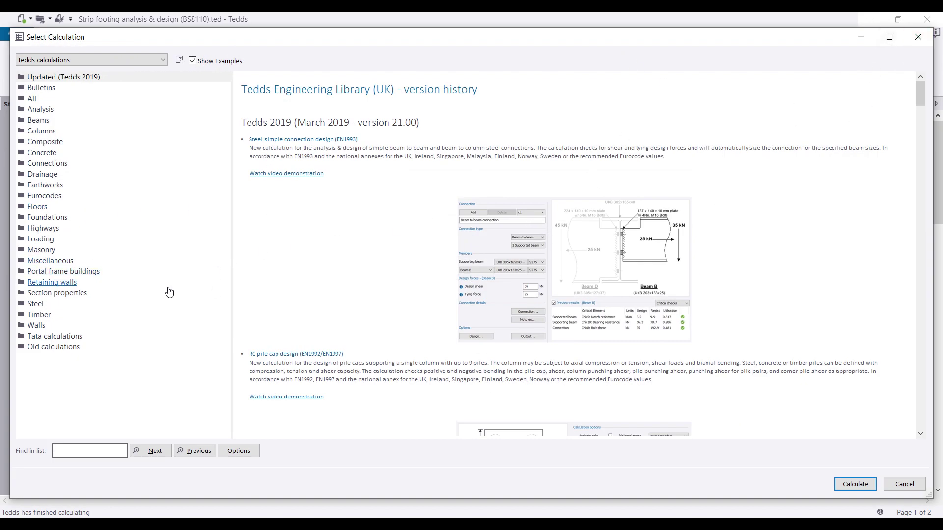
click(919, 38)
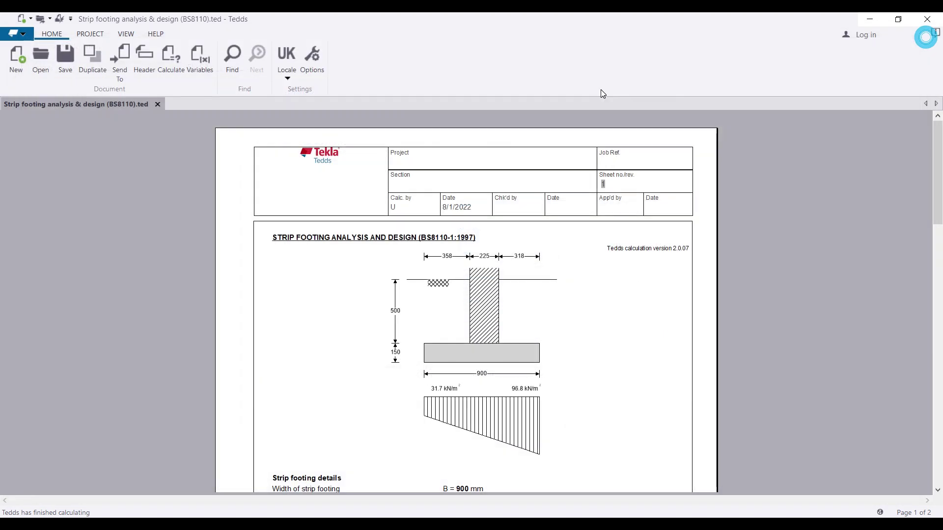
click(44, 65)
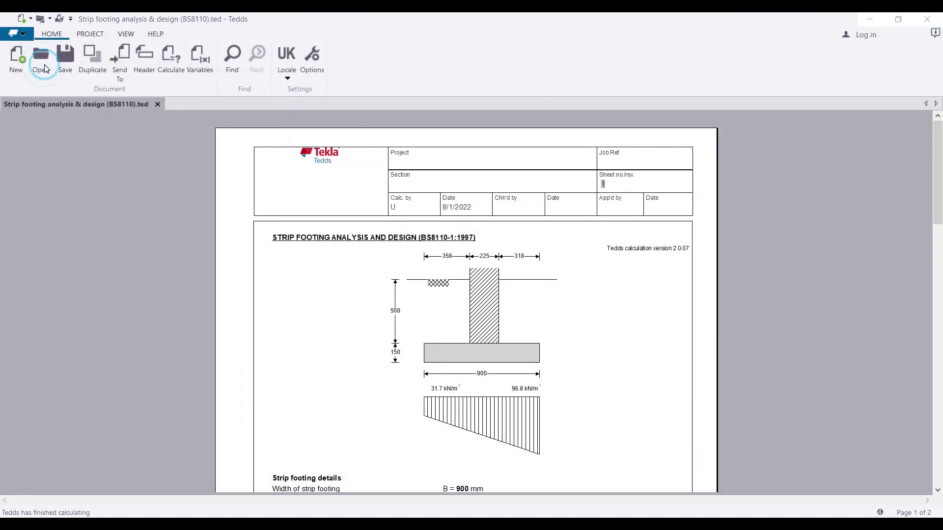
click(742, 109)
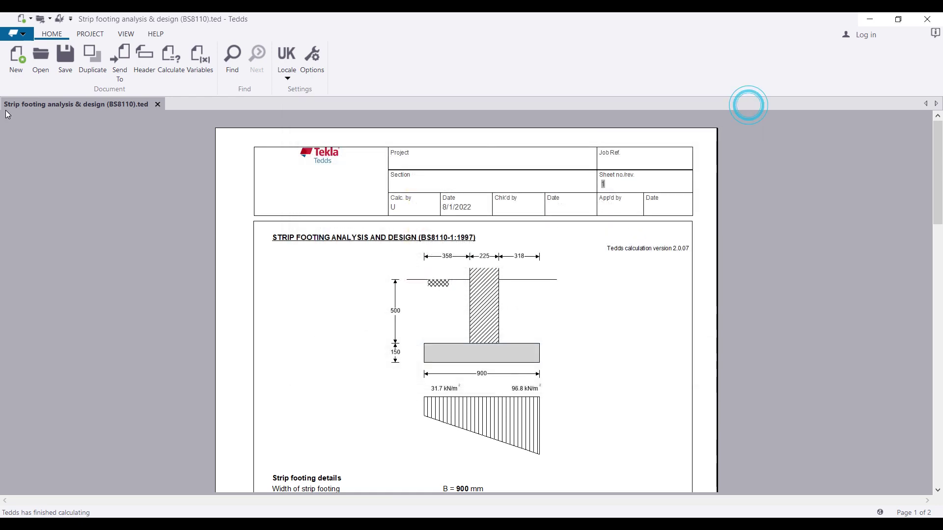
Pick the Unreinforced strip footing example under Strip footing analysis & design (BS8110) and calculate it
click(16, 58)
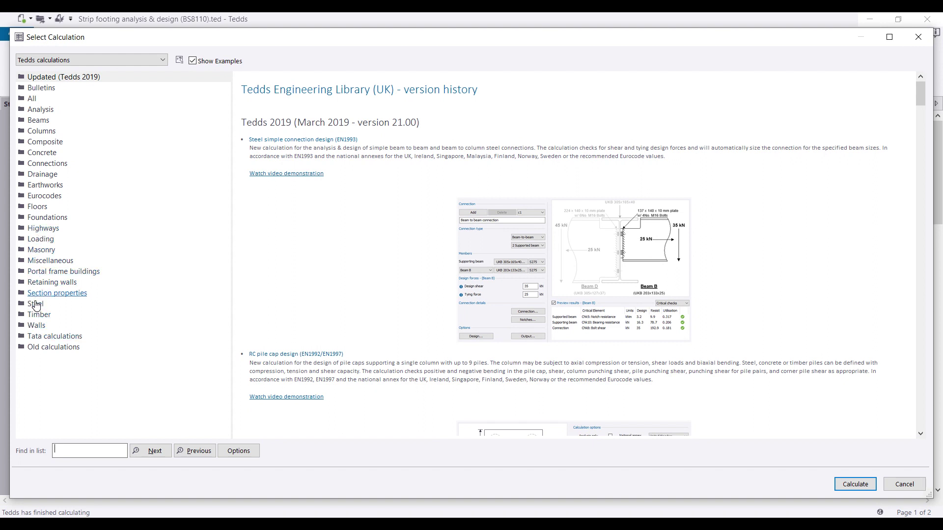
click(44, 217)
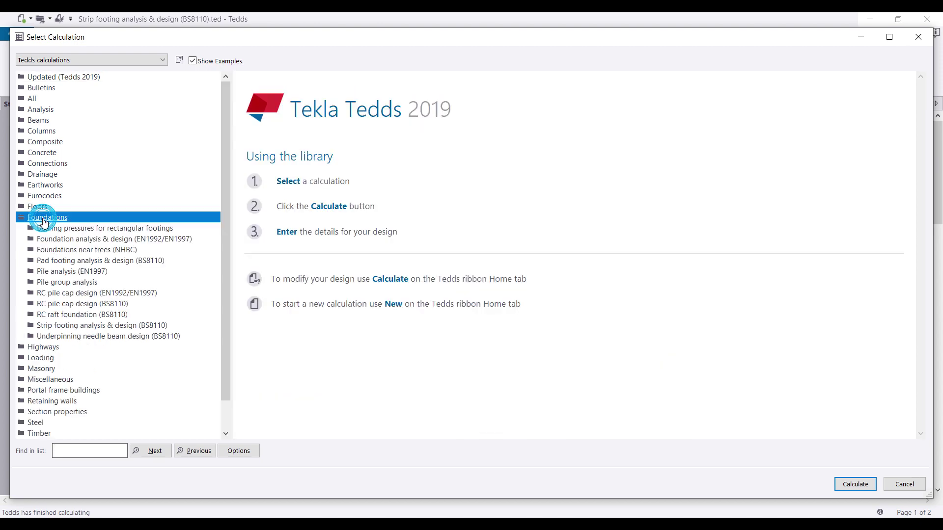
click(55, 327)
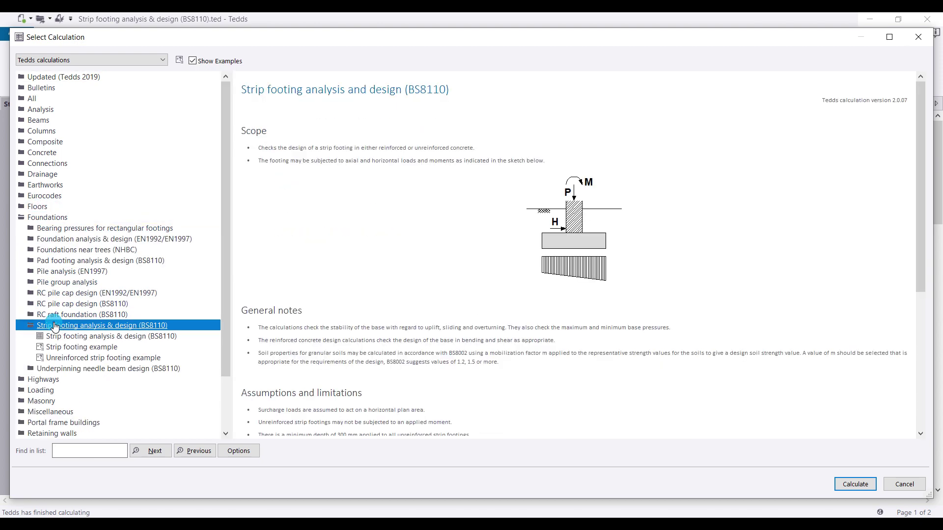
click(63, 361)
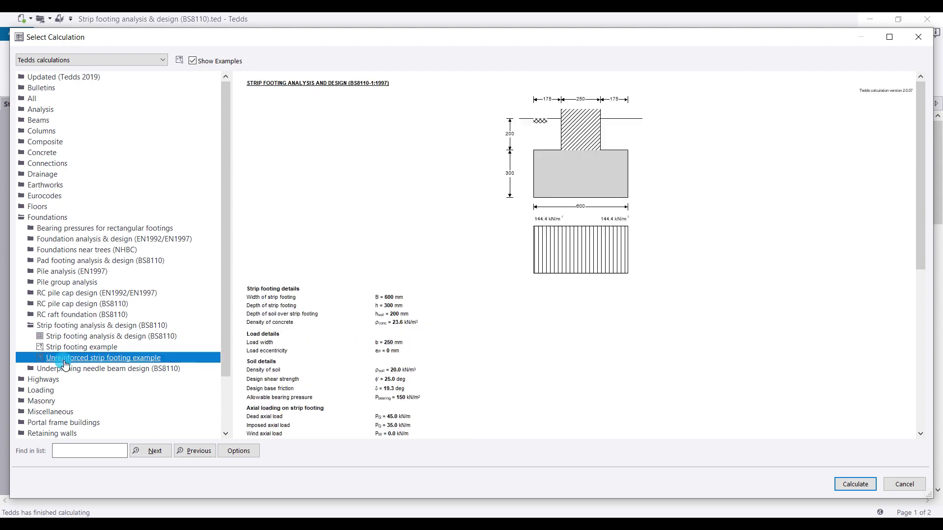
click(852, 487)
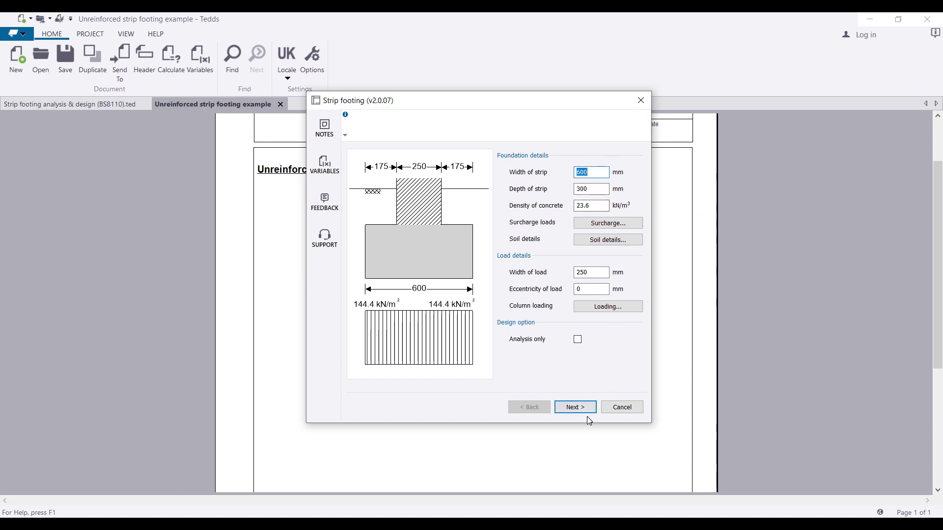
Set reinforcement and shear reinforcement strength to 250 N/mm² and nominal cover to 20 mm
click(570, 408)
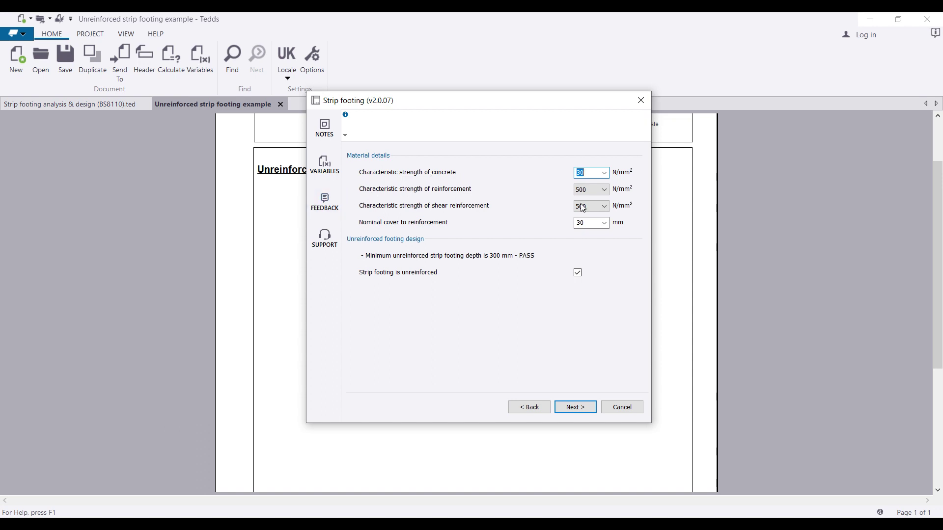
click(594, 190)
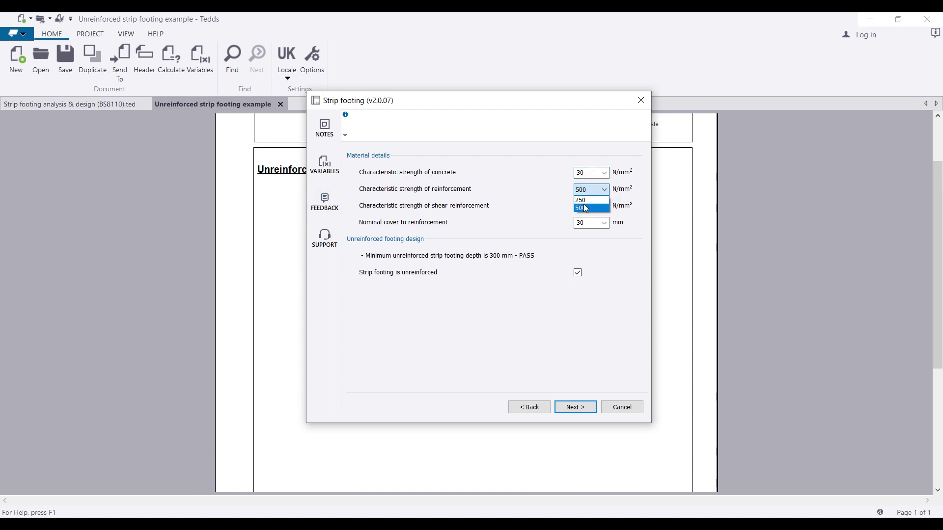
click(584, 200)
click(597, 206)
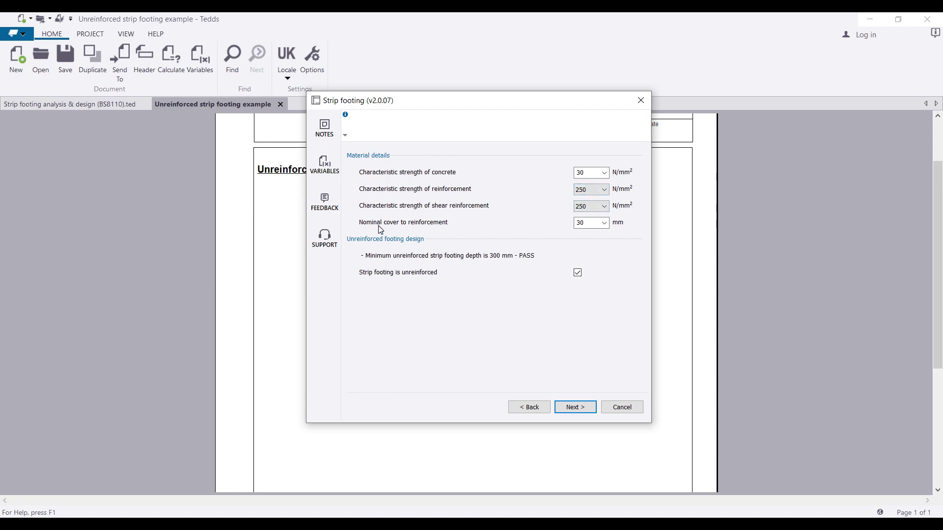
click(607, 225)
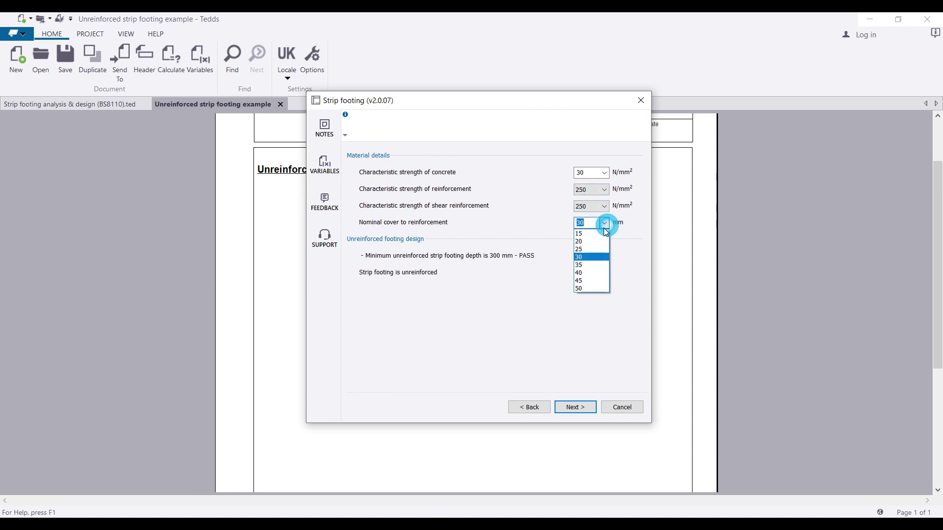
click(582, 241)
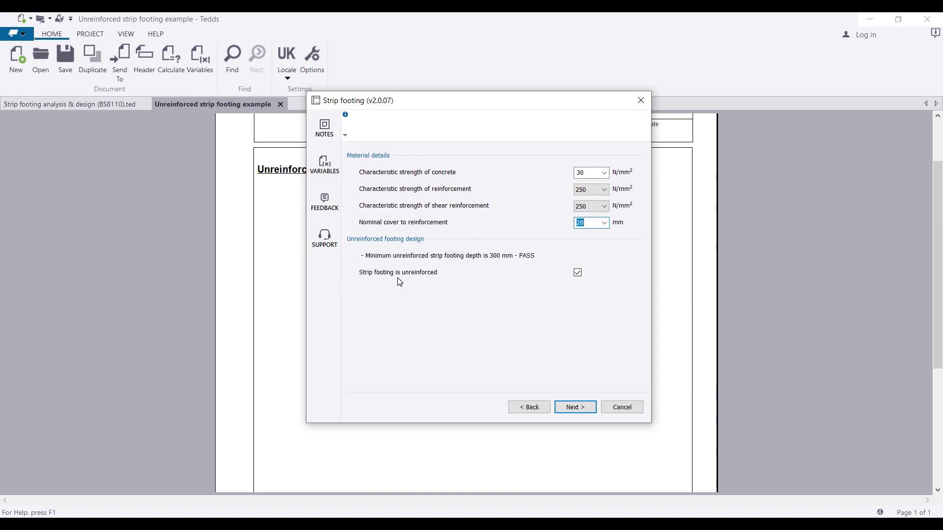
Make the strip footing reinforced, keeping the Dead and imposed load combination
click(578, 273)
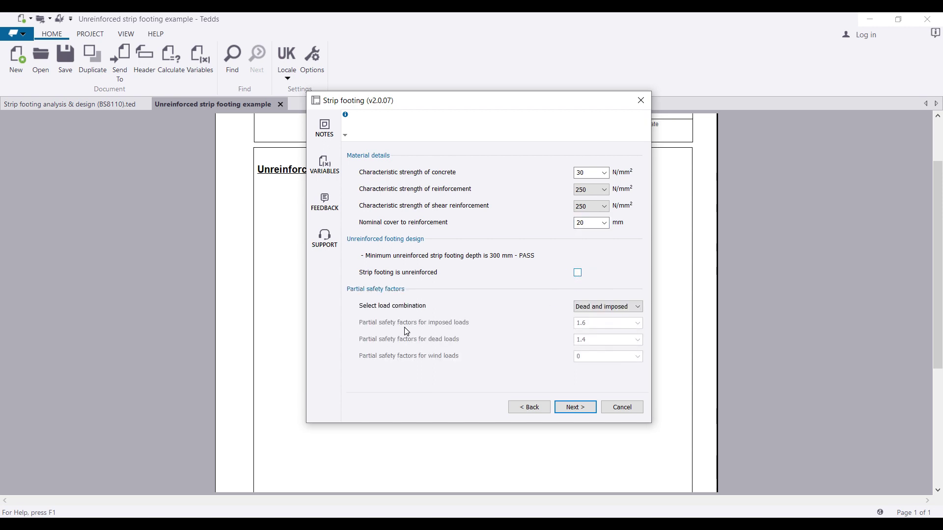
click(608, 307)
click(602, 311)
click(574, 408)
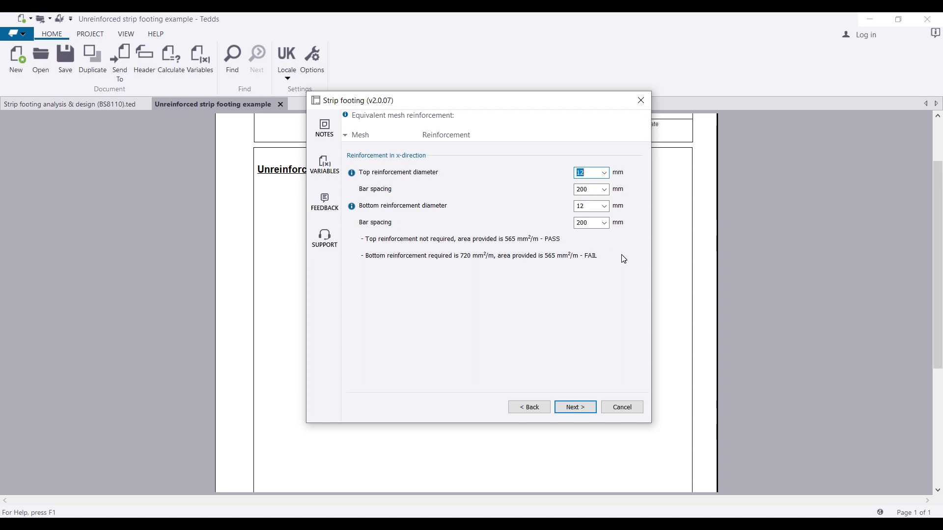
Reduce the bottom bar spacing from 200 to 125 mm, trying 150 first, and view the results
click(605, 223)
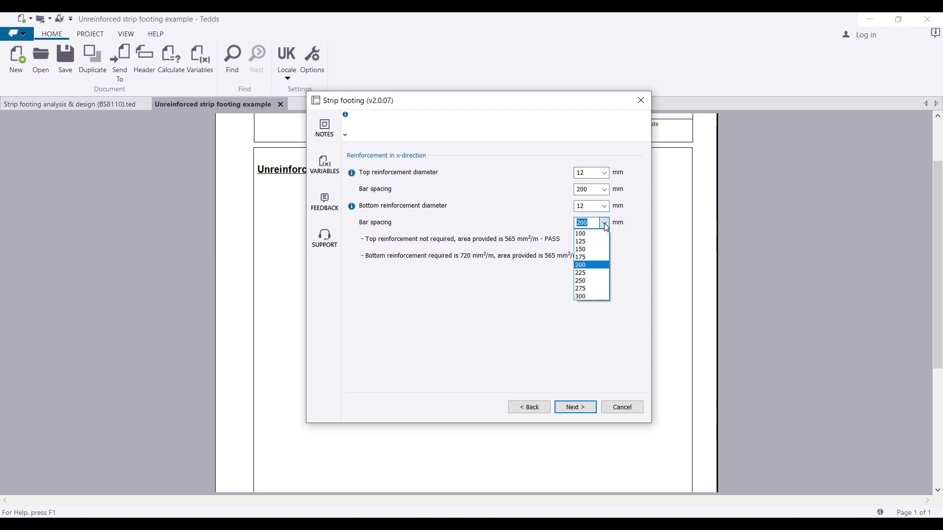
click(587, 250)
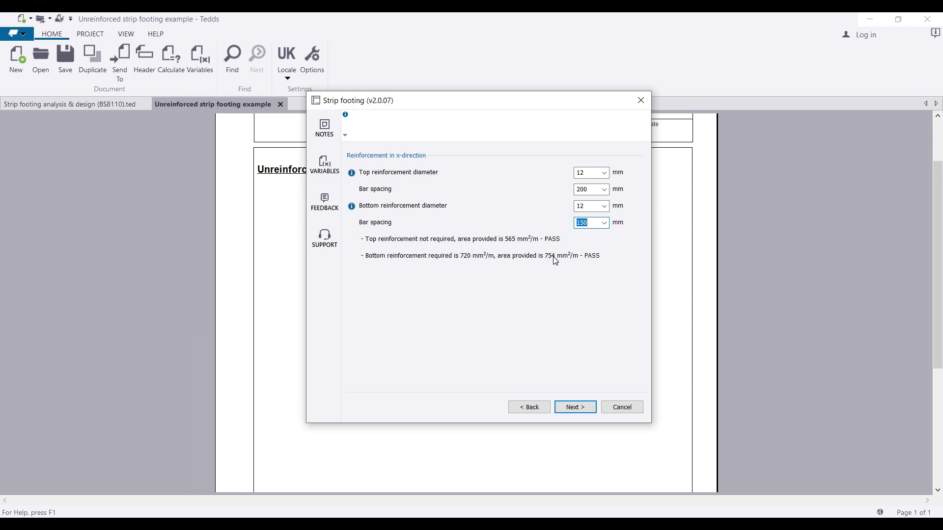
click(609, 227)
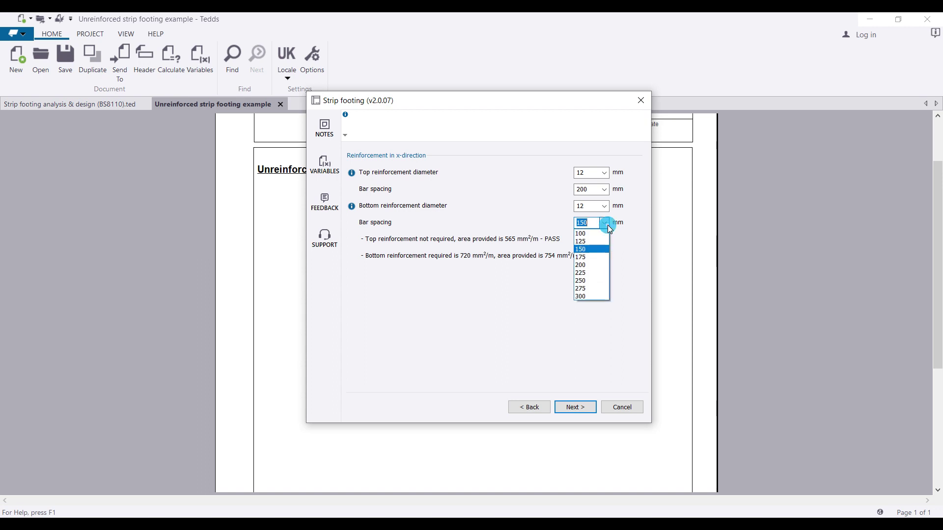
click(588, 242)
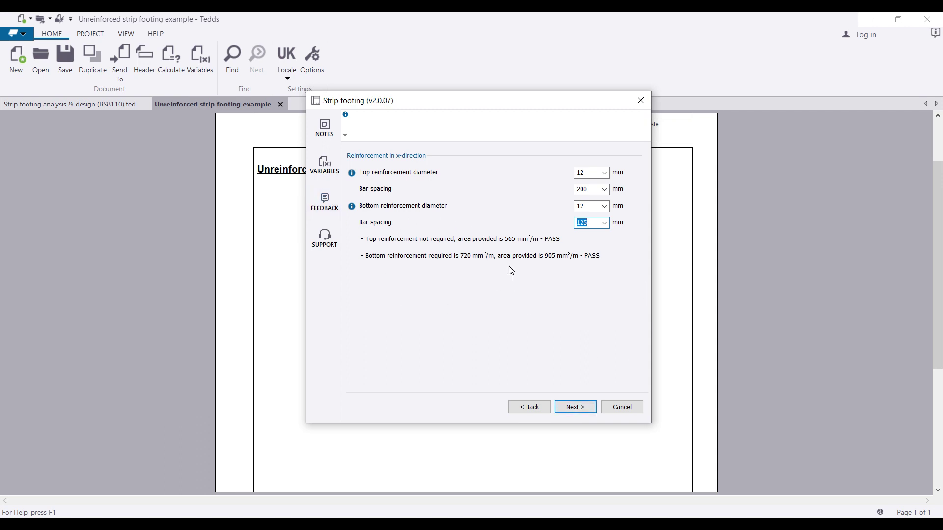
click(576, 406)
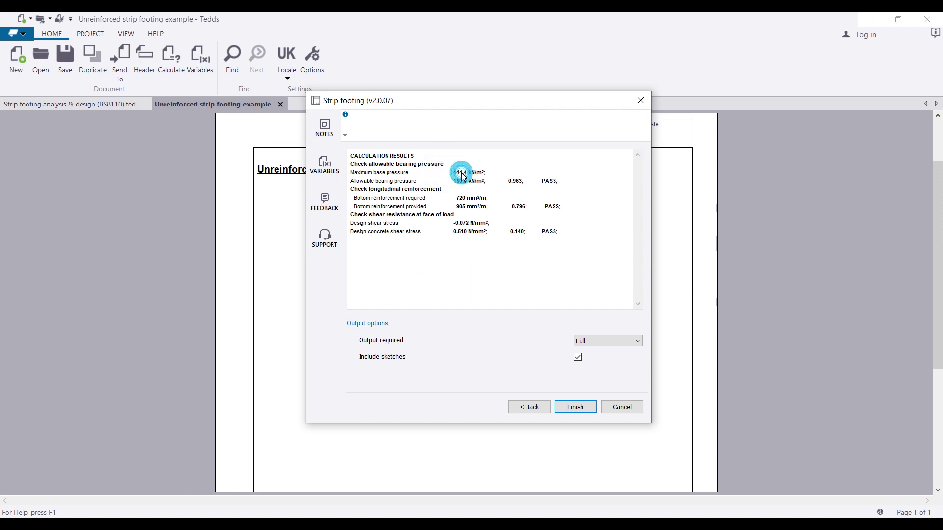
drag(453, 181, 475, 185)
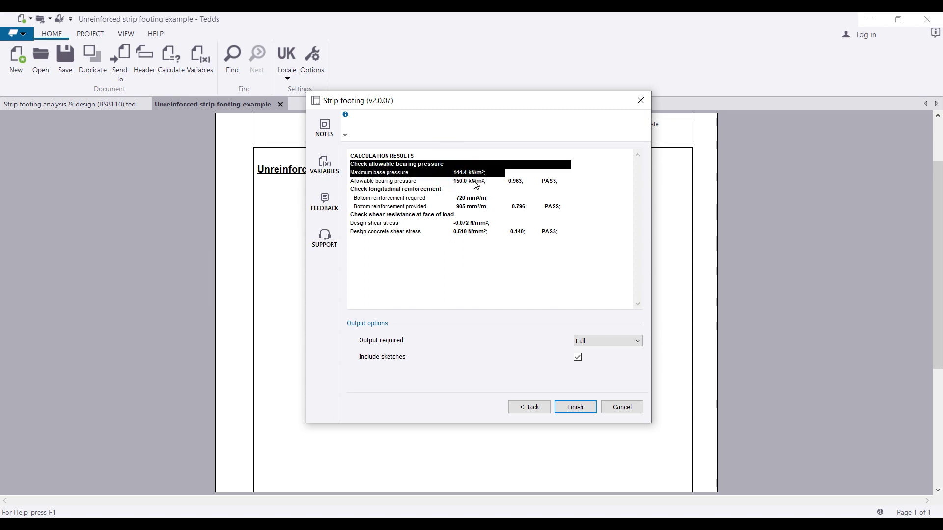
click(465, 185)
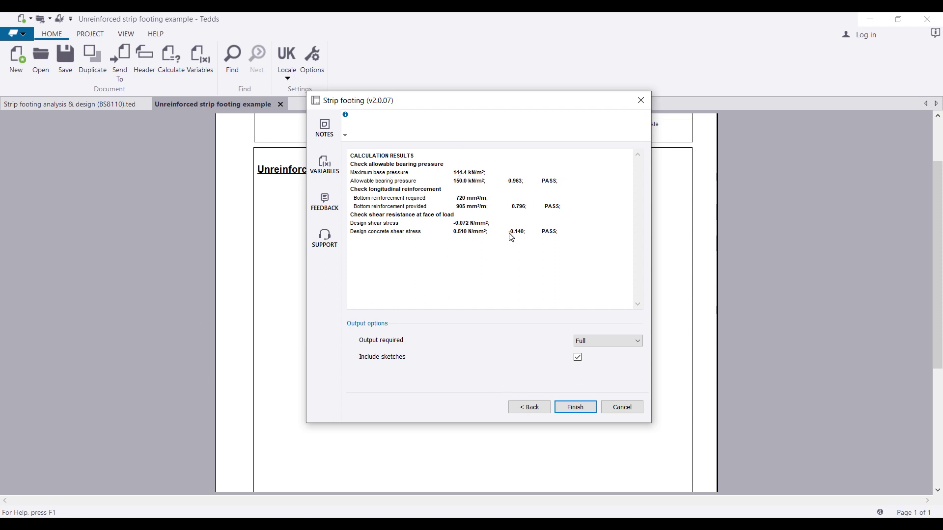
click(612, 339)
click(610, 367)
Finish the design, writing the reinforced strip footing calculation into the document
click(578, 408)
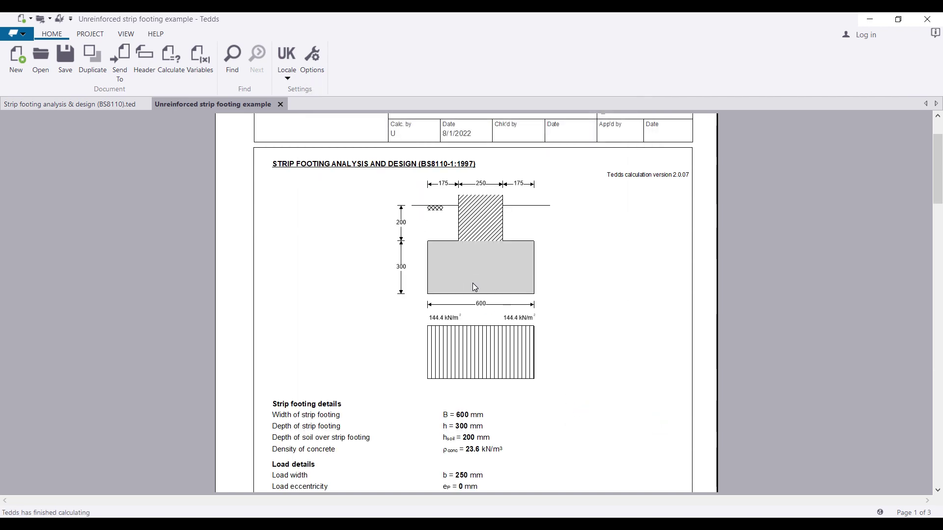
scroll(468, 252, down, 10)
scroll(459, 249, up, 10)
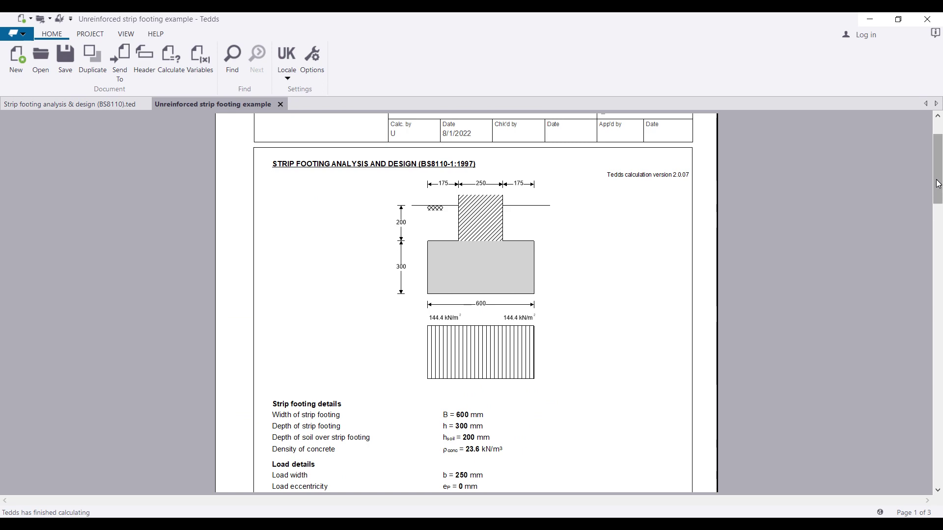
Scroll through the three-page calculation output and return to the top of page 1
drag(938, 183, 914, 463)
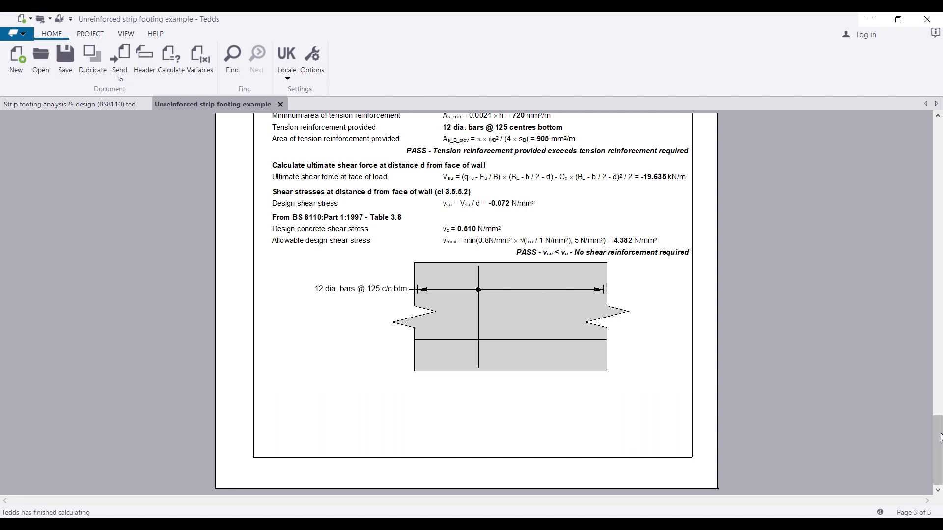
scroll(940, 423, up, 3)
drag(939, 423, 939, 440)
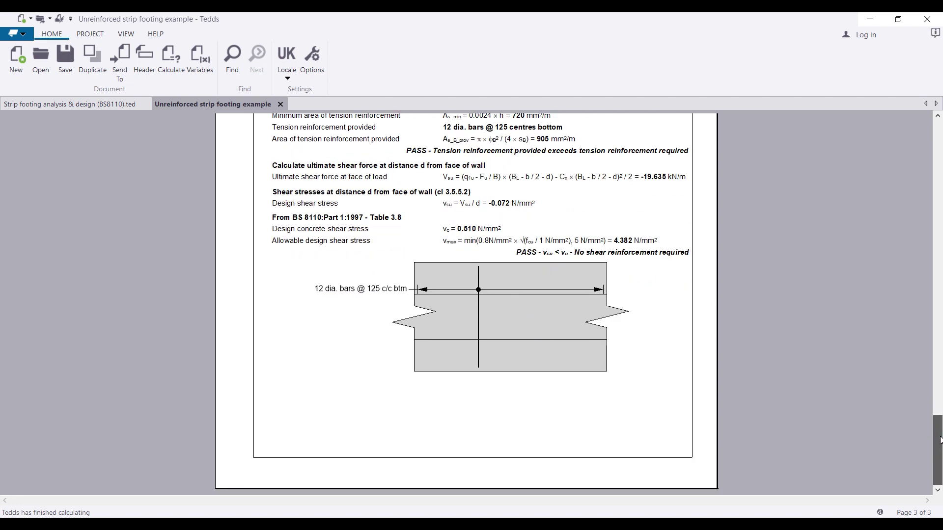
drag(940, 440, 935, 135)
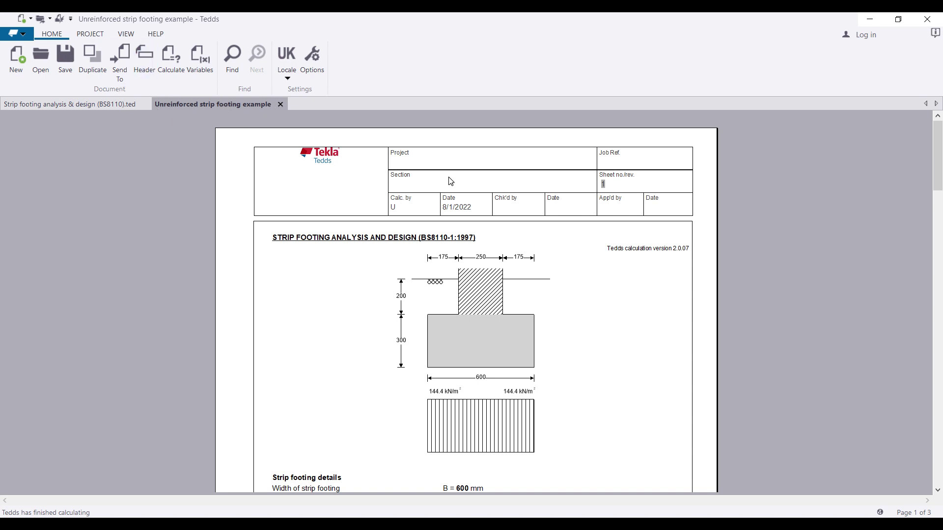
mouse_move(939, 153)
mouse_down()
mouse_move(939, 437)
mouse_move(941, 145)
mouse_up()
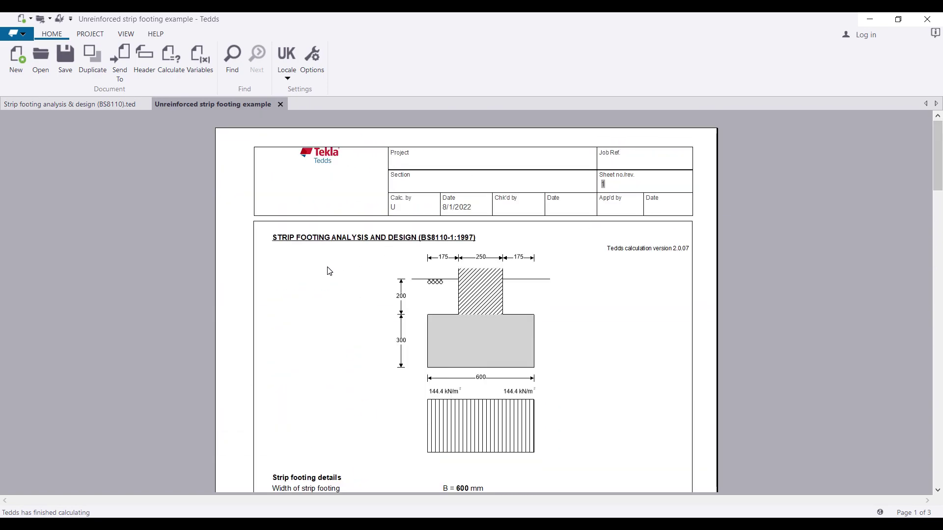